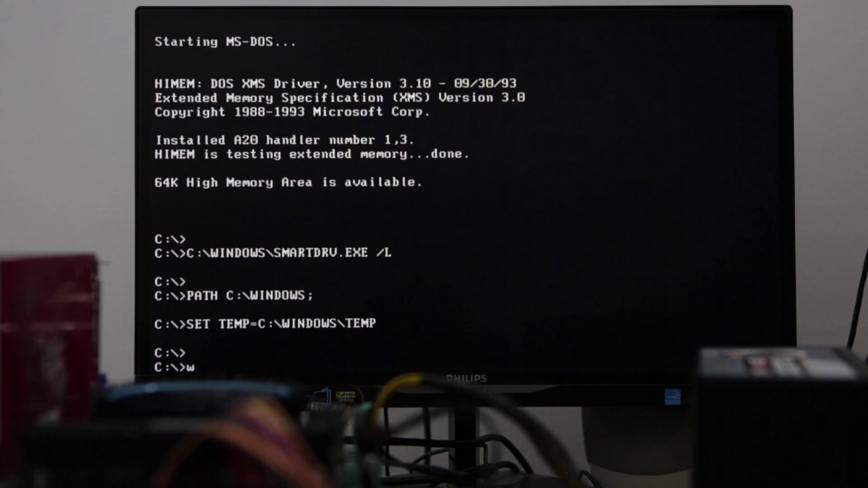
Start Windows for Workgroups by entering win at the C:\> prompt.
text(i)
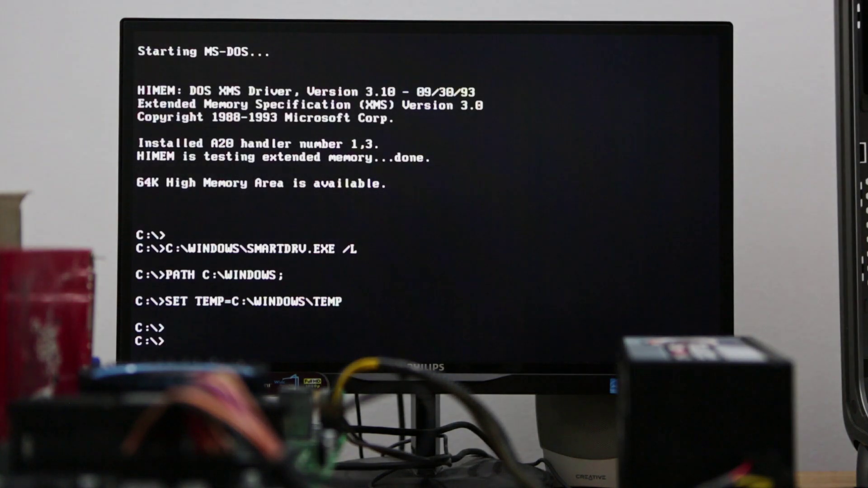
text(win)
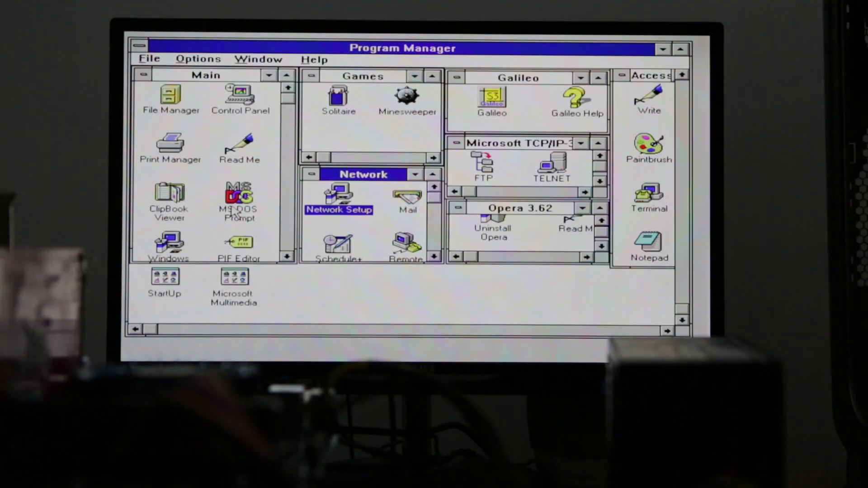
Run chkcpu in an MS-DOS Prompt to confirm the Intel Core i3-13100F processor.
double_click(232, 210)
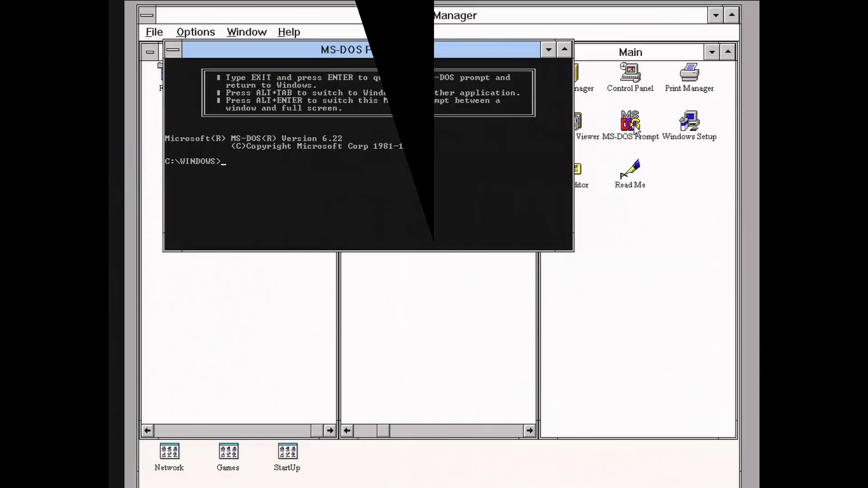
text(cd\)
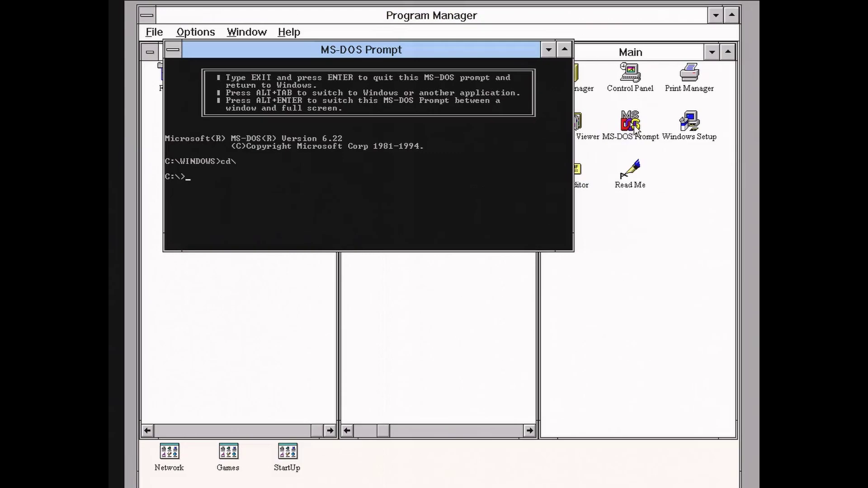
text(chkcpu)
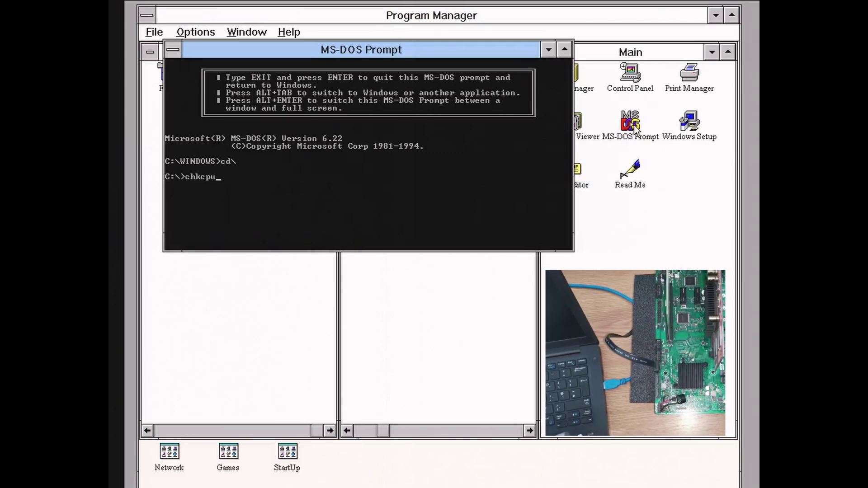
key(Return)
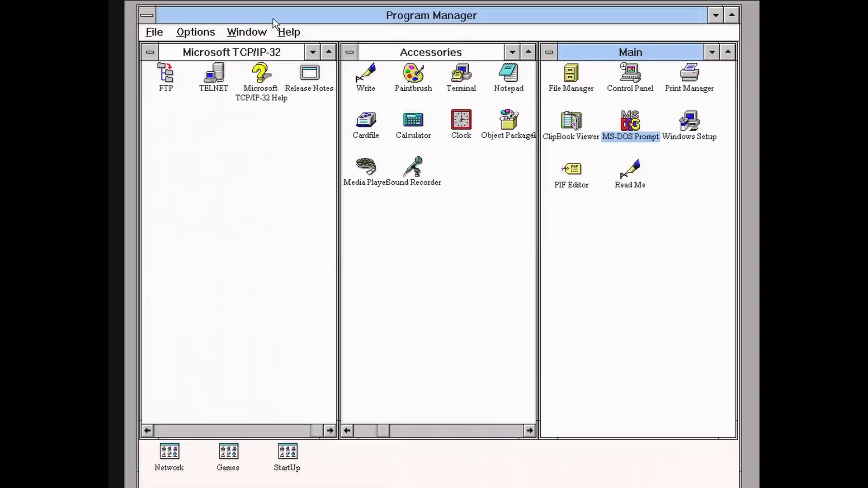
View the About Program Manager version information and close it.
click(290, 32)
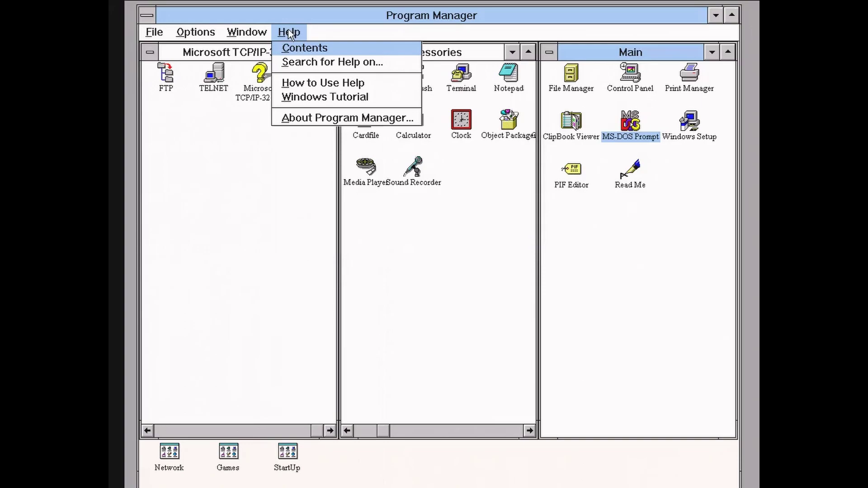
click(310, 119)
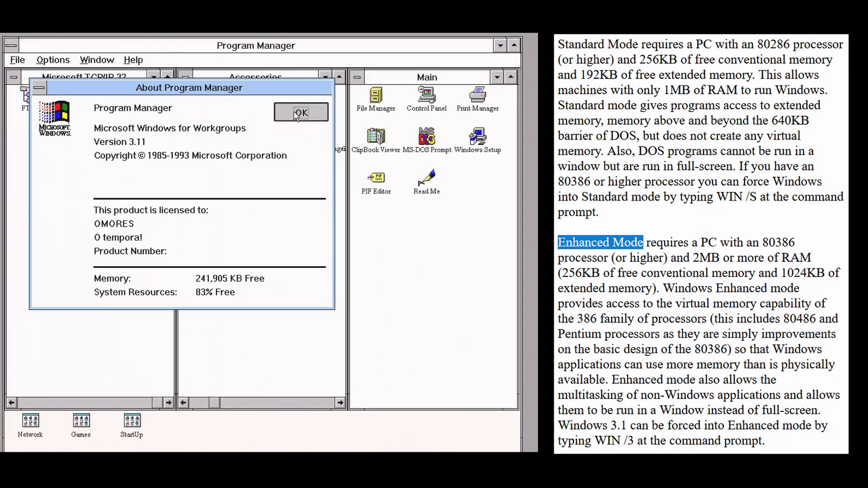
click(299, 113)
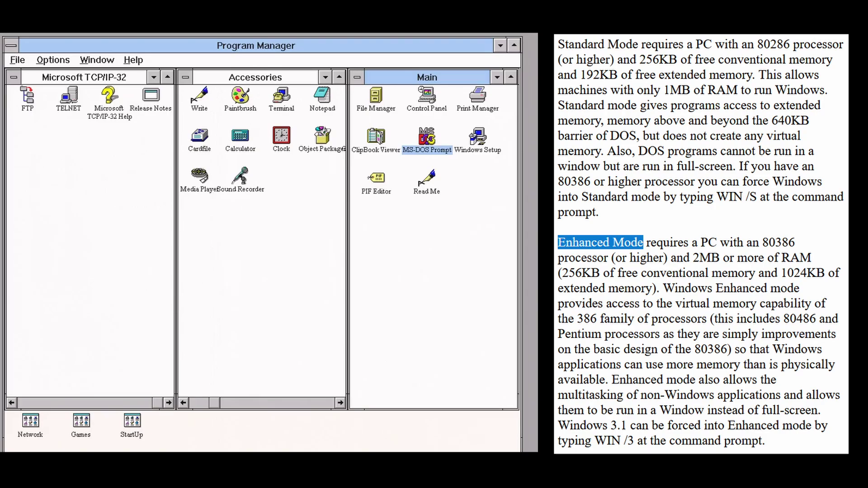
In Control Panel, inspect the Enhanced Virtual Memory swapfile settings and cancel without changes.
double_click(428, 110)
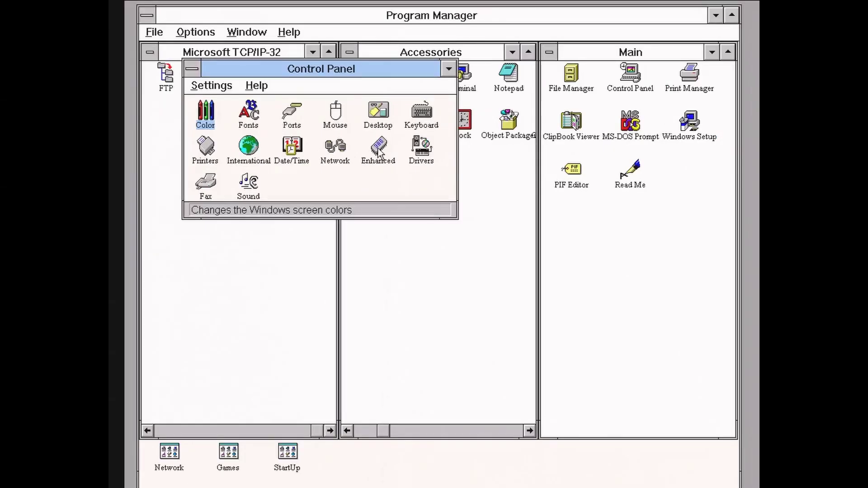
double_click(379, 149)
click(462, 185)
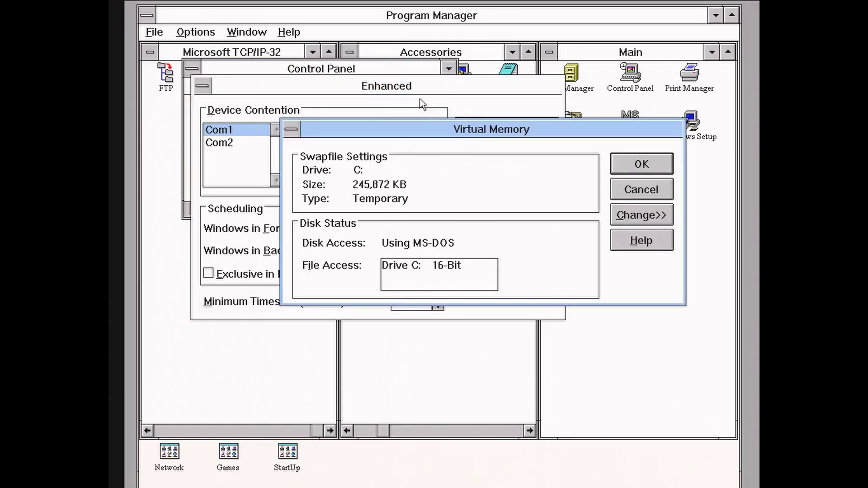
click(635, 192)
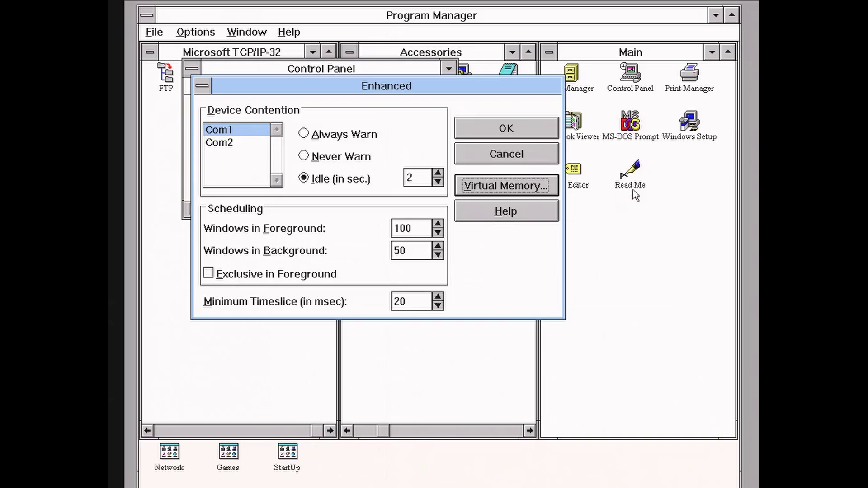
click(529, 154)
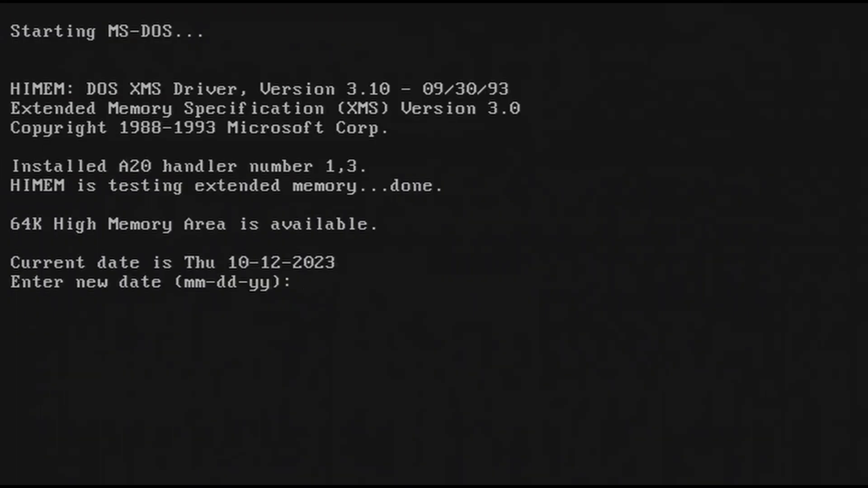
Launch Windows for Workgroups Setup from the C:\KIT311 folder.
key(Return)
key(Return)
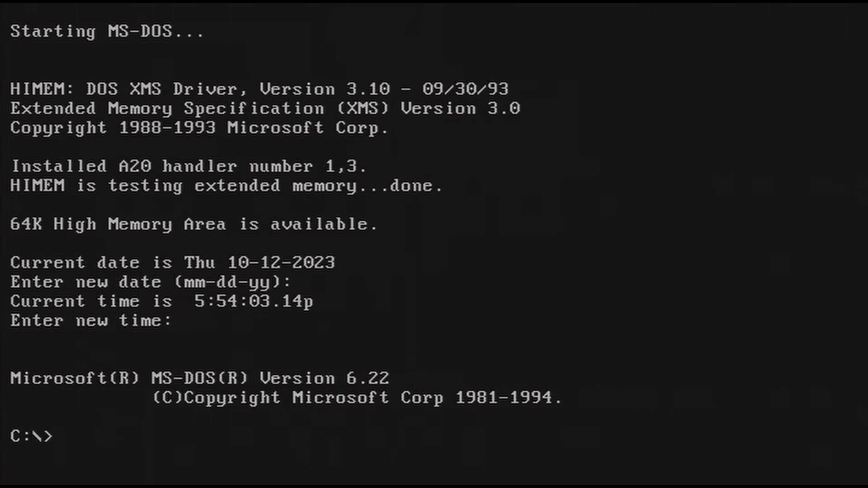
text(cd kit311)
key(Return)
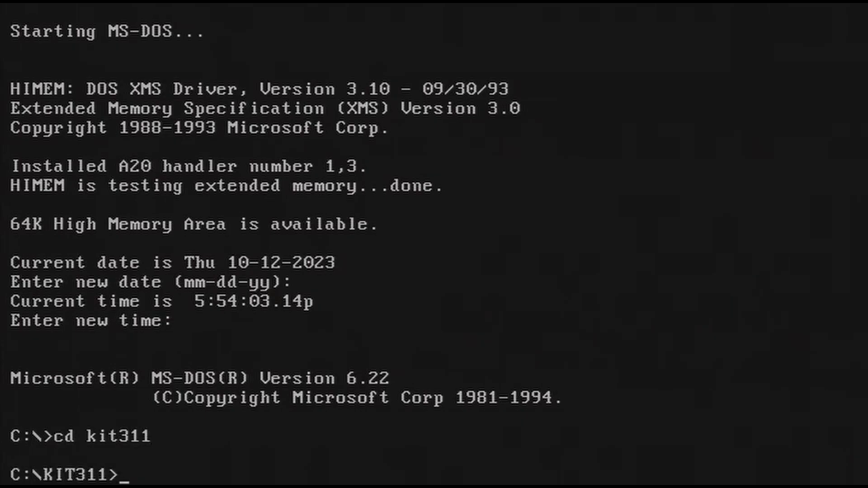
text(setup)
key(Return)
key(Return)
key(c)
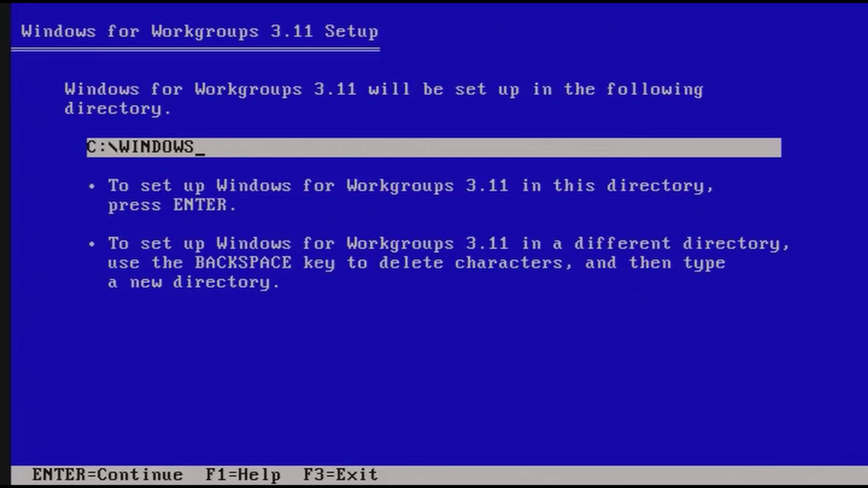
Choose Custom setup with the S3 Virge 1024x768 64K col LF display driver from C:\s3.
key(Return)
key(Up)
key(Up)
key(Up)
key(Up)
key(Up)
key(Return)
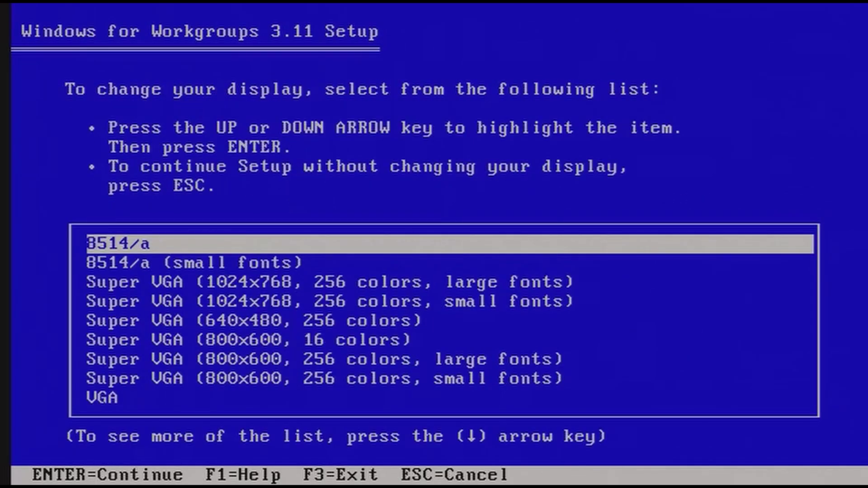
key(Down)
key(Down)
key(Down)
key(Down)
key(Down)
key(Down)
key(Down)
key(Down)
key(Down)
key(Down)
key(Down)
key(Down)
key(Down)
key(Down)
key(Down)
key(Down)
key(Down)
key(Down)
key(Down)
key(Down)
key(Return)
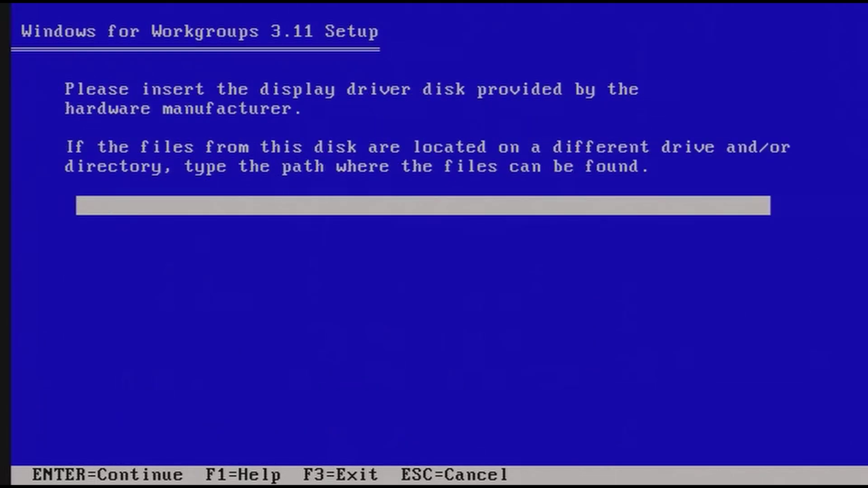
text(C:\s3)
key(Return)
key(Down)
key(Down)
key(Down)
key(Down)
key(Down)
key(Down)
key(Down)
key(Down)
key(Down)
key(Down)
key(Down)
key(Down)
key(Down)
key(Down)
key(Down)
key(Down)
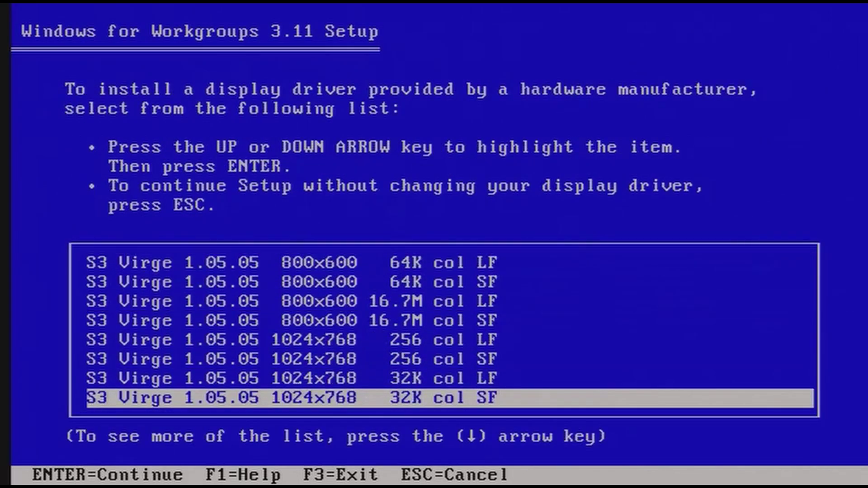
key(Return)
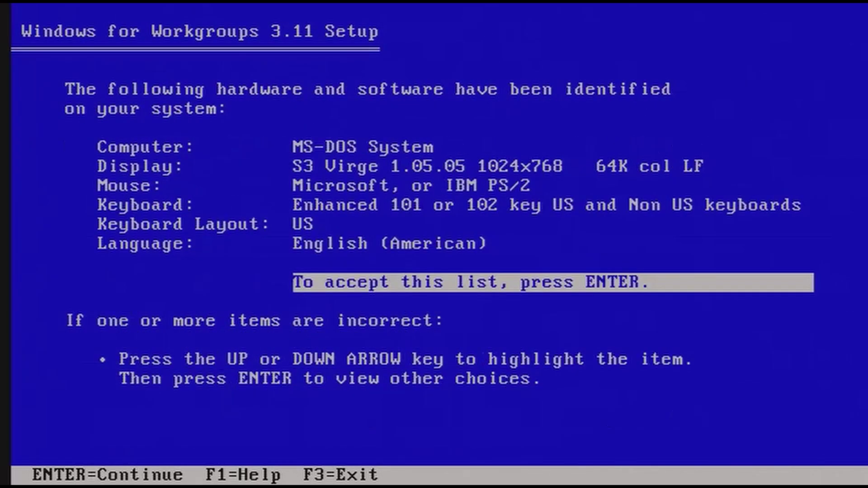
key(Return)
key(Return)
Fill in the registration name and company fields and confirm them.
text(k2)
key(BackSpace)
key(BackSpace)
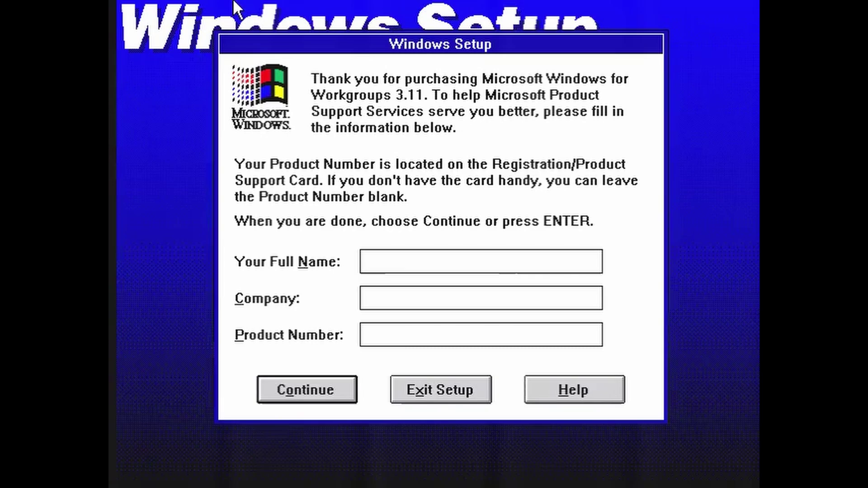
text(OMORES)
key(Tab)
text(O teempora!)
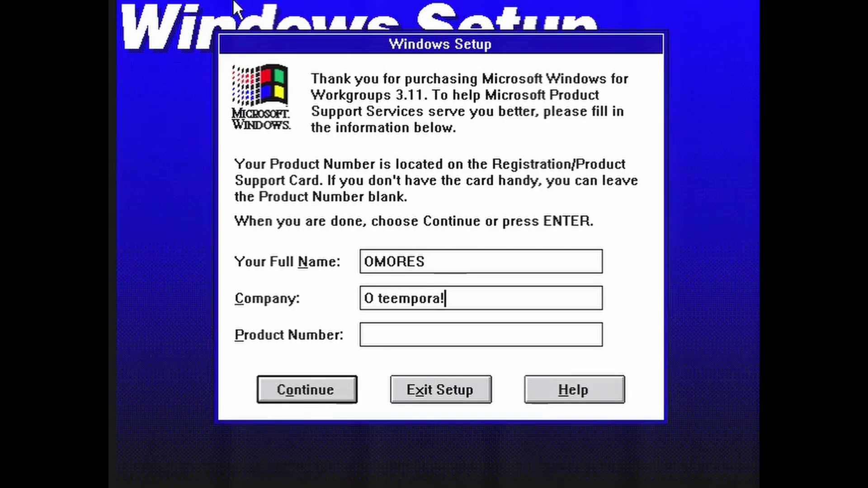
click(319, 393)
click(303, 296)
Skip setting up existing applications and start copying files.
click(348, 329)
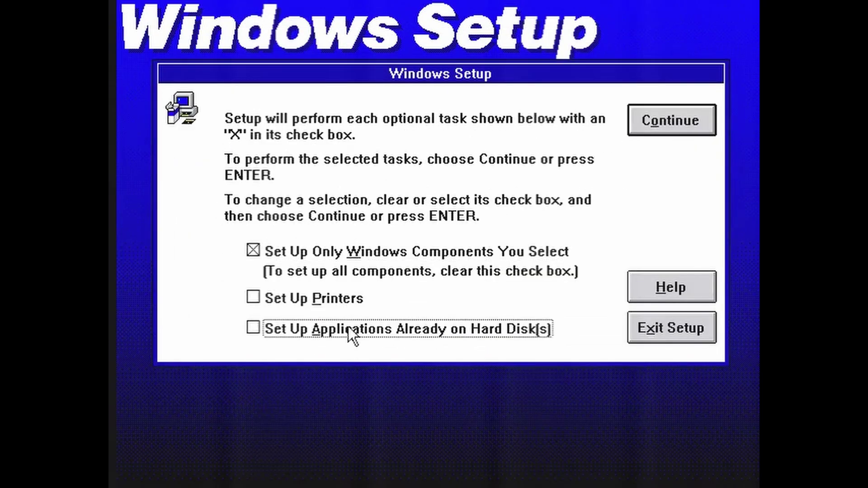
click(665, 124)
click(327, 425)
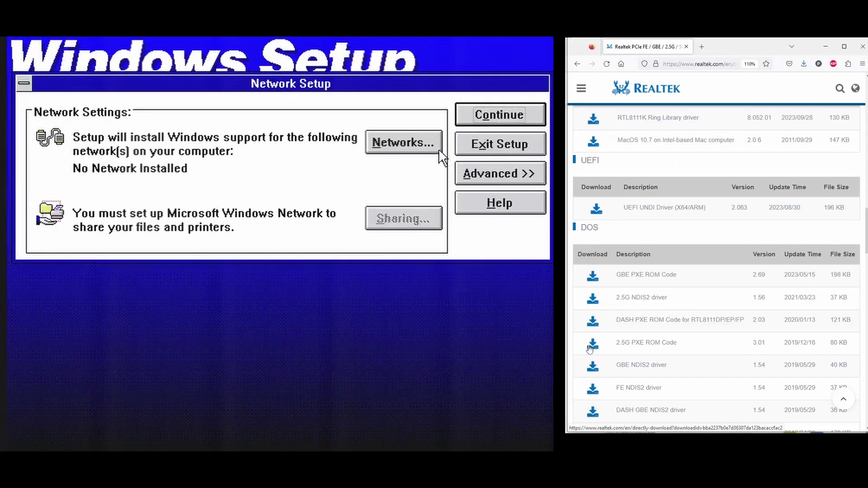
Install Microsoft Windows Network and begin adding an unlisted network adapter.
click(479, 175)
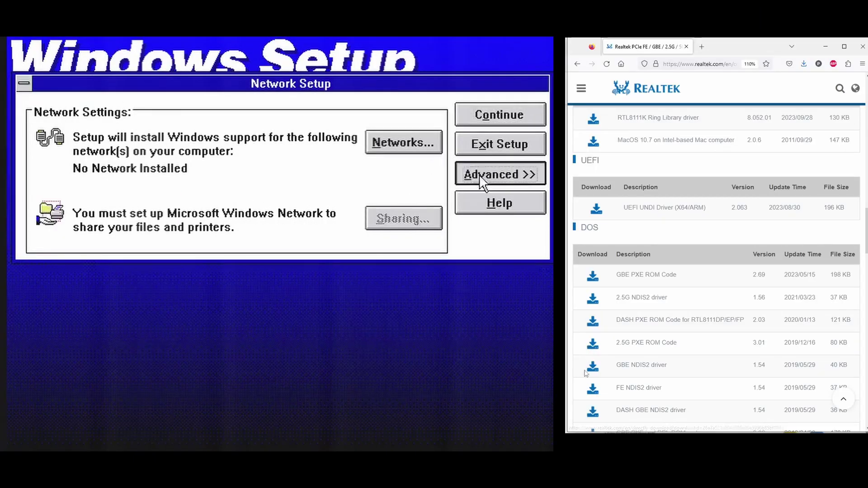
drag(584, 365, 854, 369)
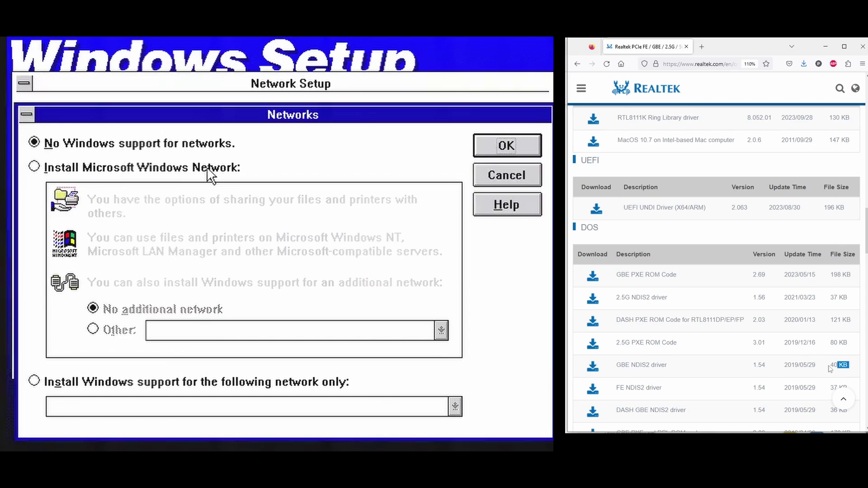
click(207, 168)
click(504, 146)
click(639, 366)
click(428, 281)
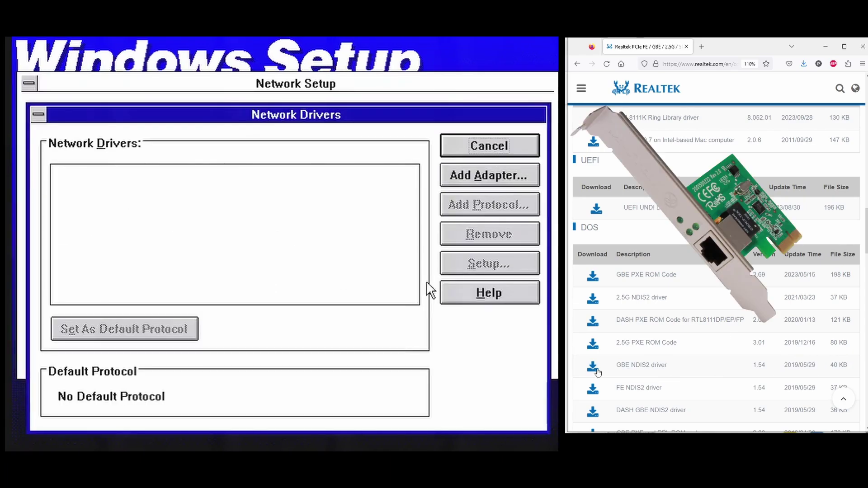
click(471, 172)
click(490, 173)
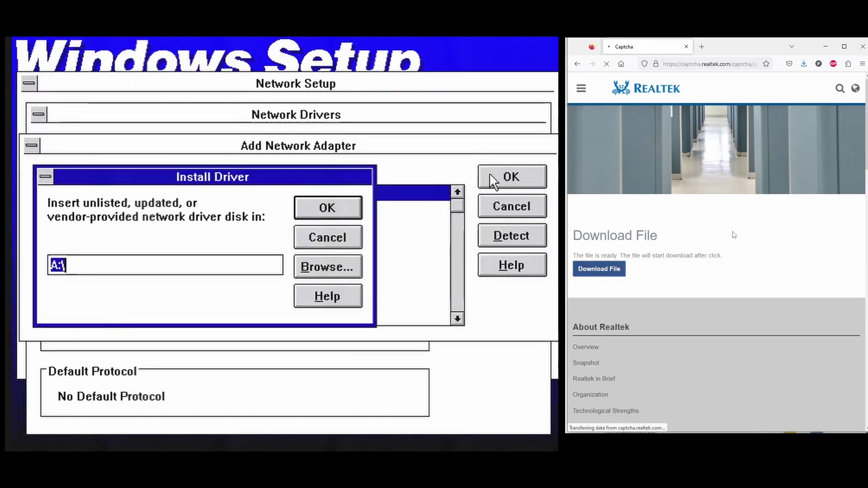
Load the RTL8168/8111 Gigabit Ethernet adapter driver from C:\STUFF\EXE68.
click(321, 262)
double_click(123, 277)
text(eCFM37)
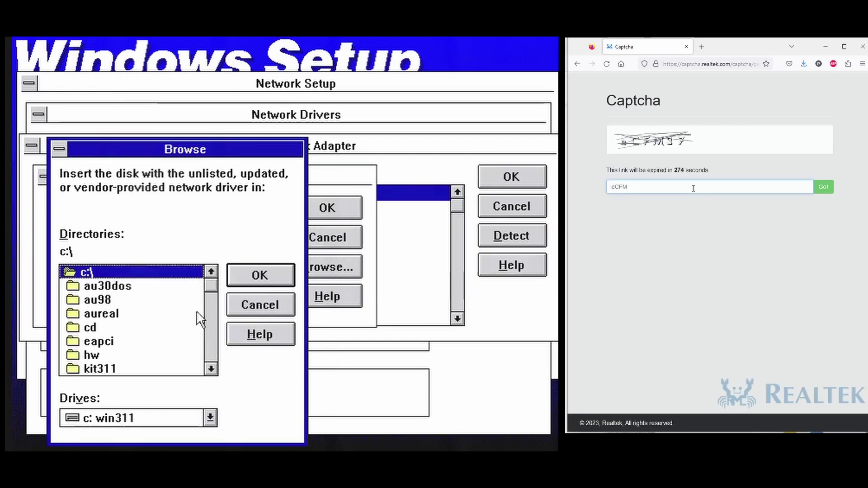
key(Return)
click(210, 369)
click(210, 369)
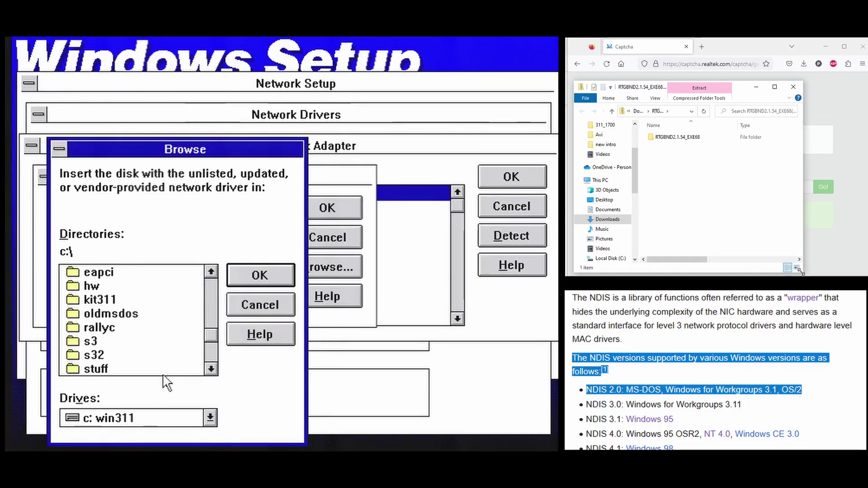
double_click(162, 369)
double_click(146, 339)
click(260, 274)
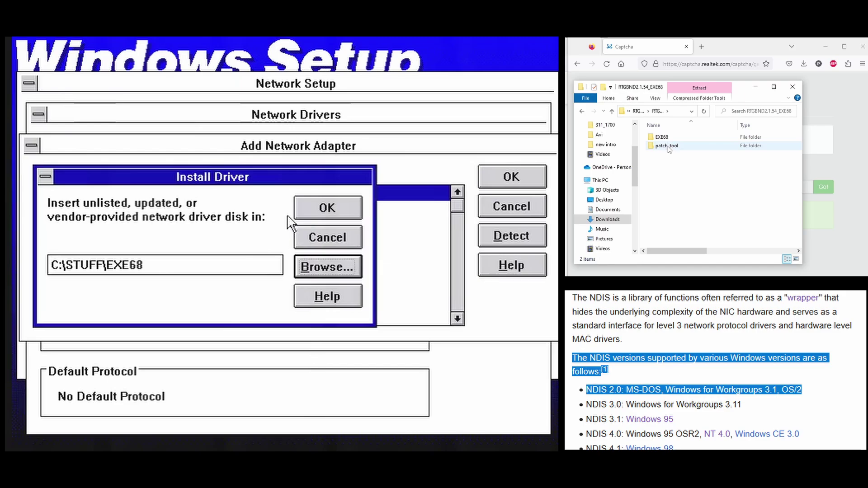
click(325, 208)
click(418, 207)
double_click(668, 137)
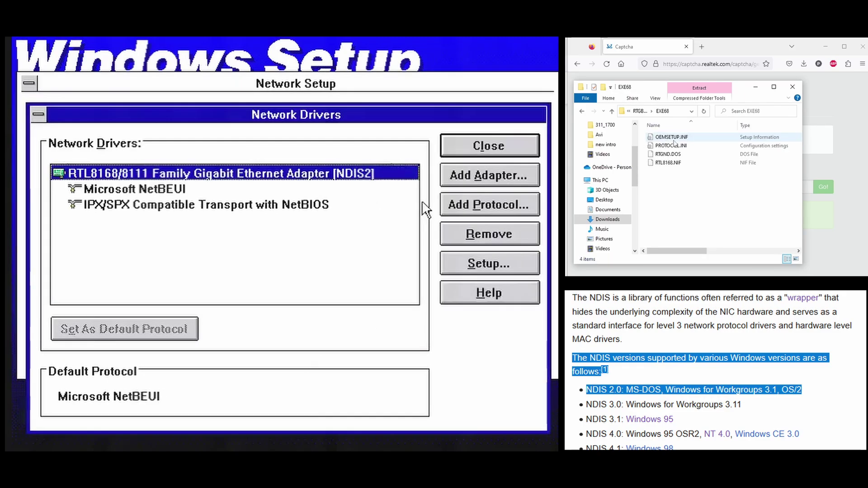
Add the unlisted Microsoft TCP/IP-32 3.11b protocol from C:\STUFF.
click(475, 204)
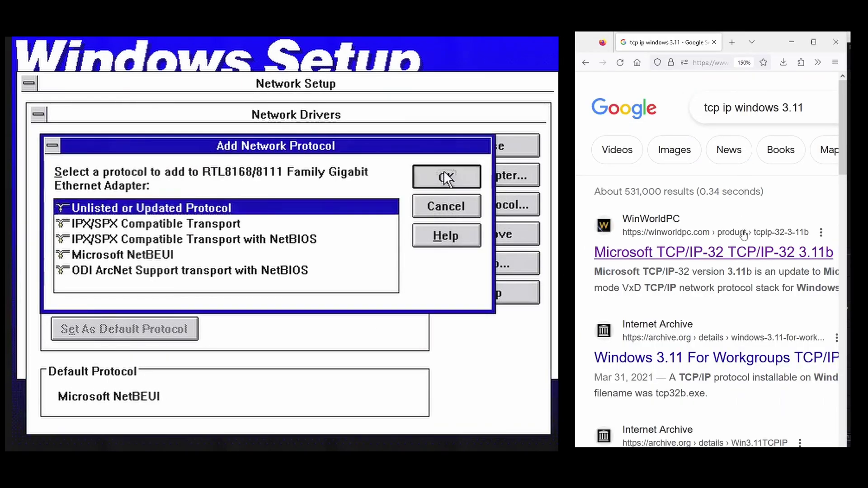
click(443, 174)
click(346, 270)
double_click(185, 273)
click(725, 253)
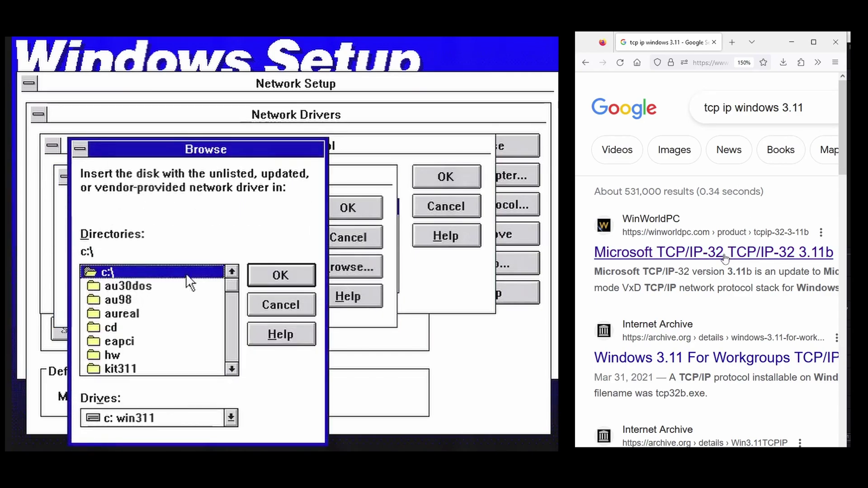
click(232, 369)
click(232, 369)
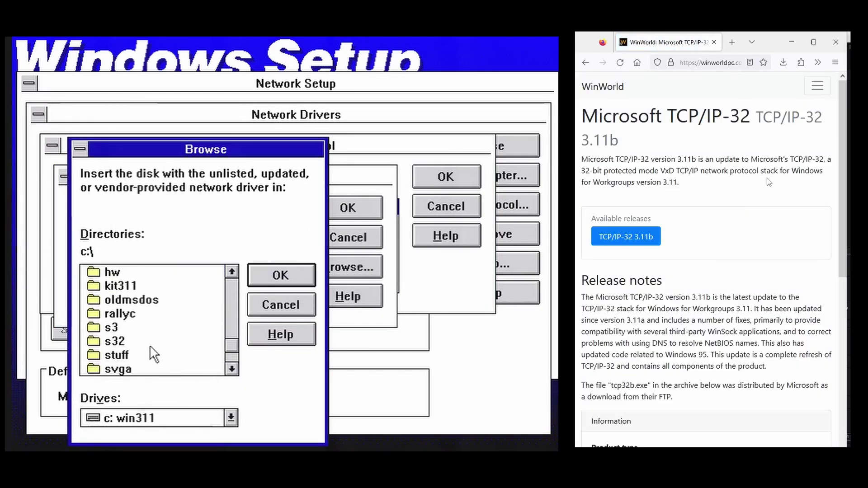
double_click(117, 355)
scroll(772, 172, down, 3)
click(279, 274)
scroll(771, 178, down, 5)
click(349, 208)
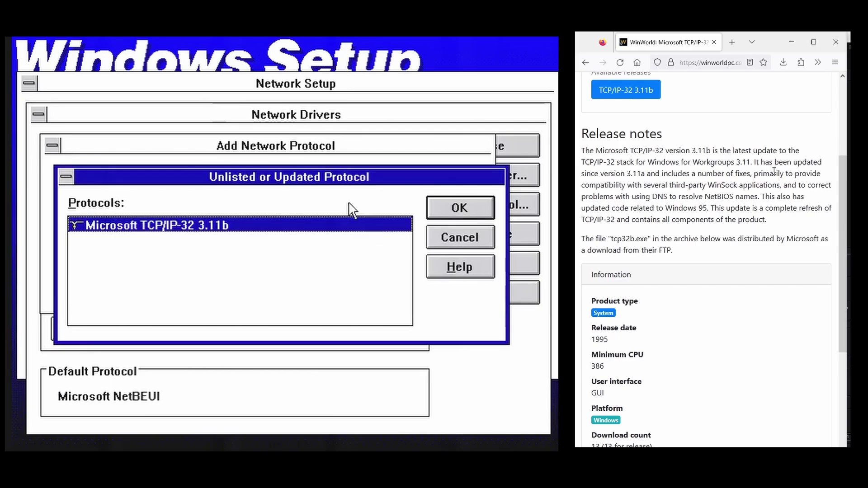
click(451, 207)
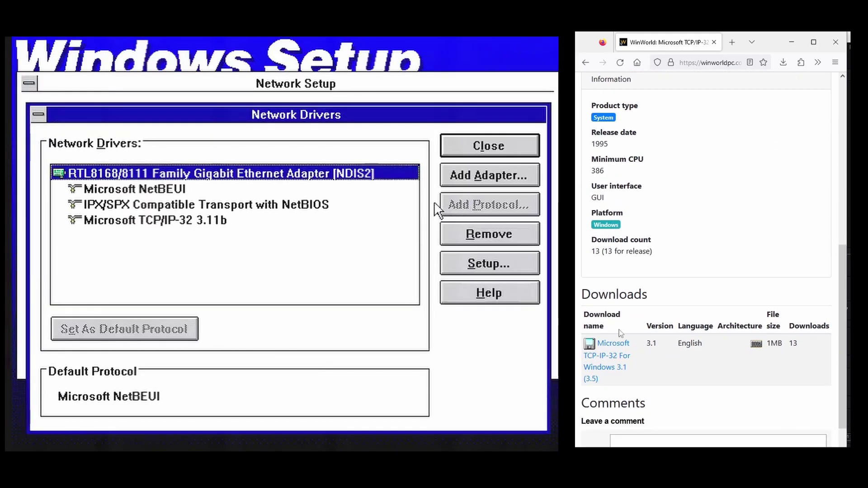
Remove the IPX/SPX and NetBEUI protocols.
click(290, 205)
click(613, 343)
click(465, 232)
click(255, 279)
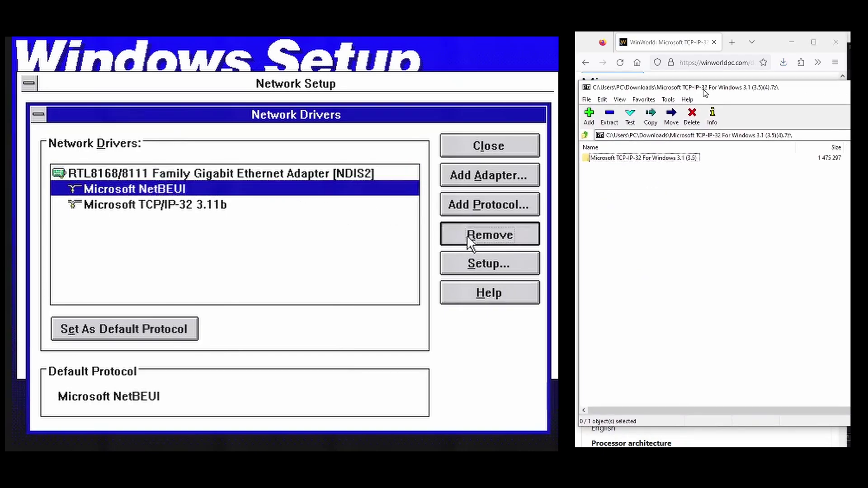
click(467, 234)
click(252, 278)
Make Microsoft TCP/IP-32 3.11b the default protocol and close the network drivers list.
drag(838, 246, 818, 246)
click(221, 190)
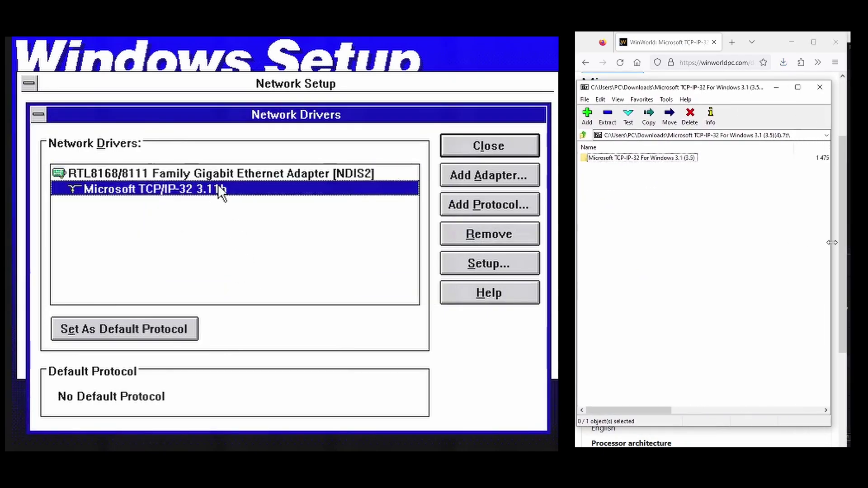
click(165, 328)
double_click(633, 158)
right_click(606, 166)
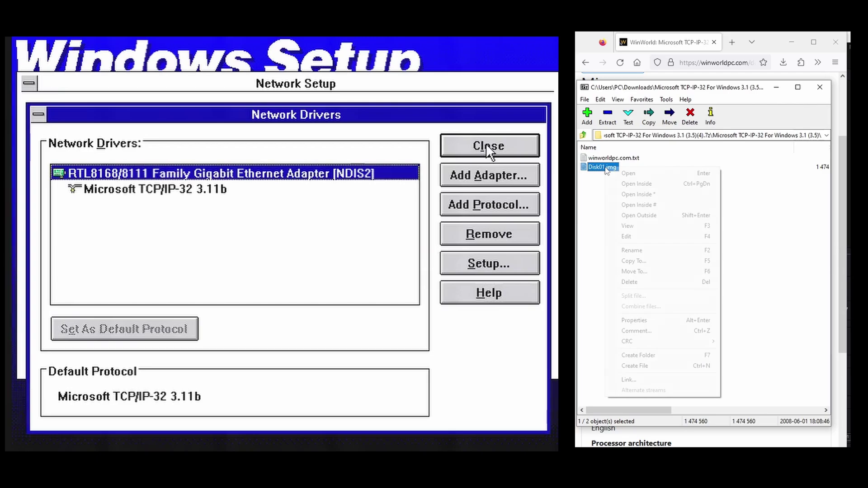
click(486, 145)
click(621, 176)
right_click(606, 158)
double_click(240, 289)
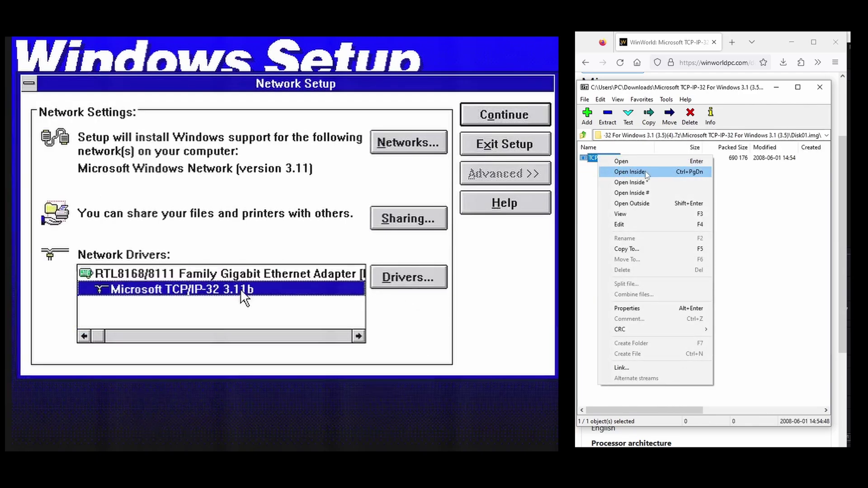
click(622, 171)
Enable automatic DHCP configuration for TCP/IP and save the settings.
click(412, 127)
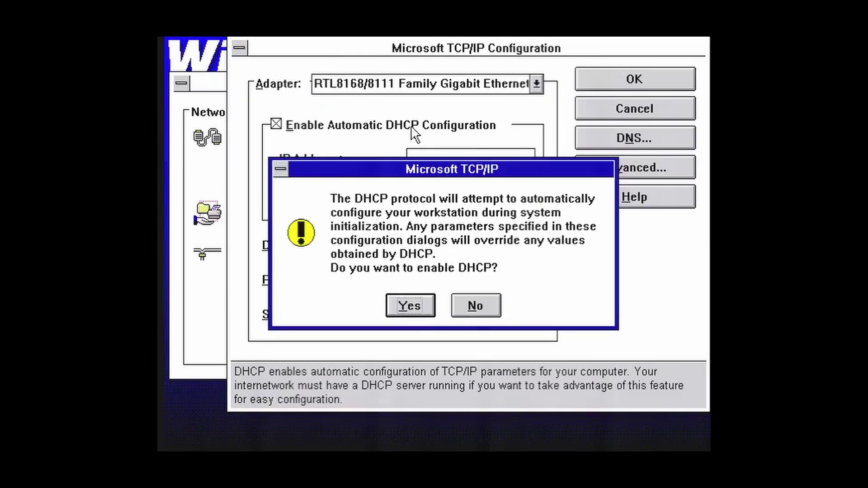
click(417, 300)
click(649, 78)
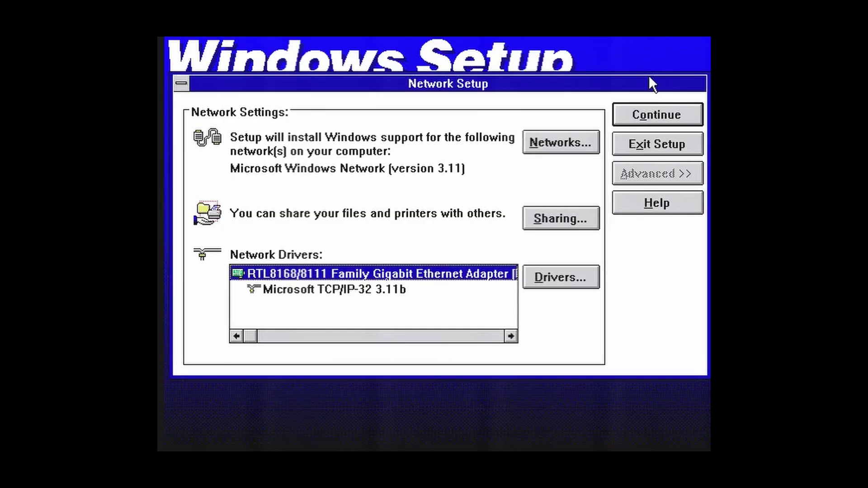
Accept the network names and CONFIG.SYS update, skip the tutorial, and restart.
click(658, 114)
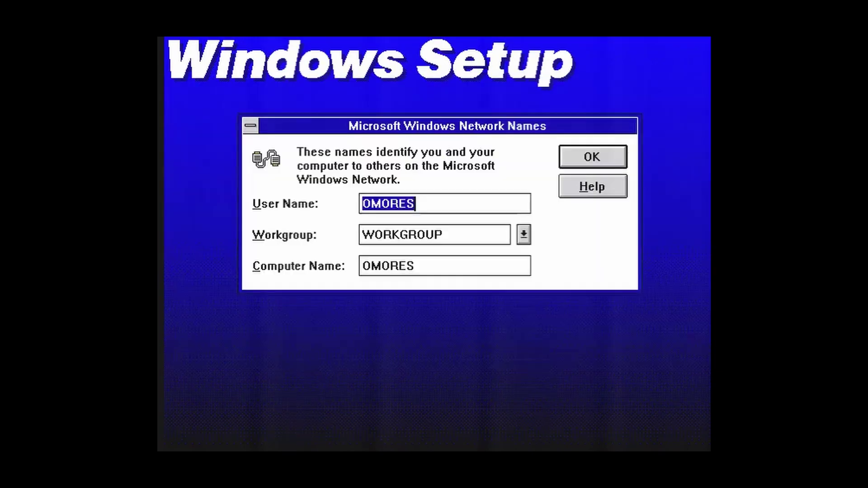
click(596, 158)
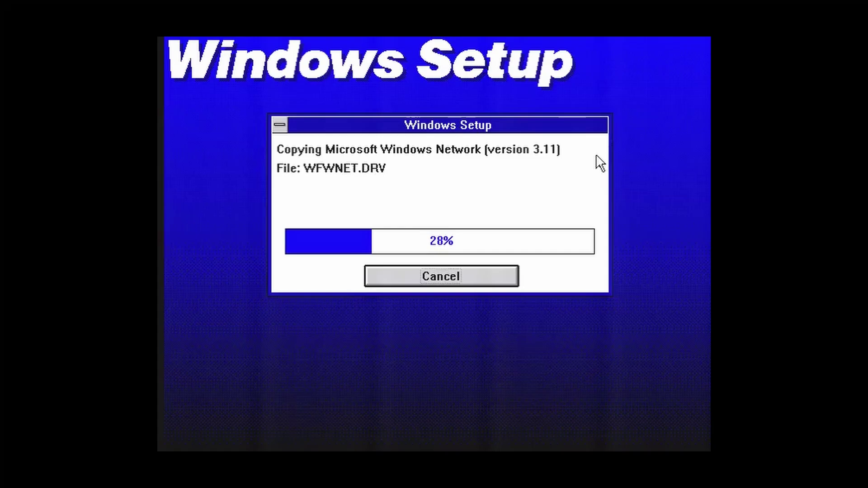
click(596, 154)
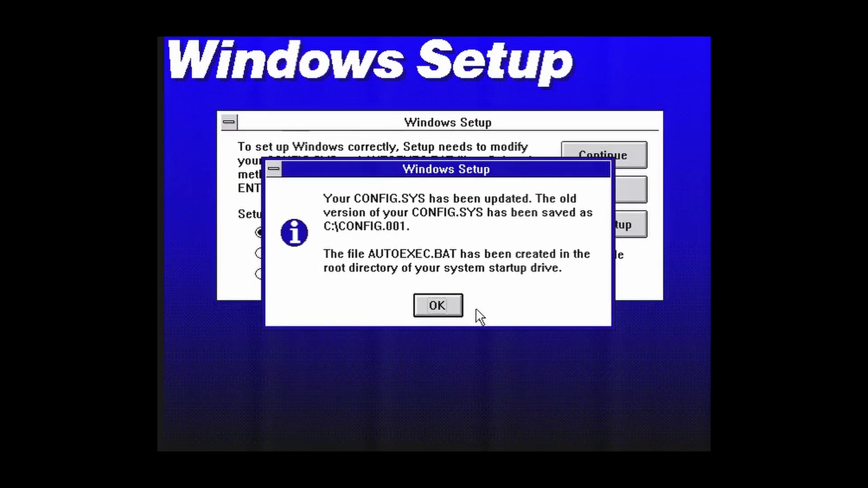
click(458, 302)
click(581, 191)
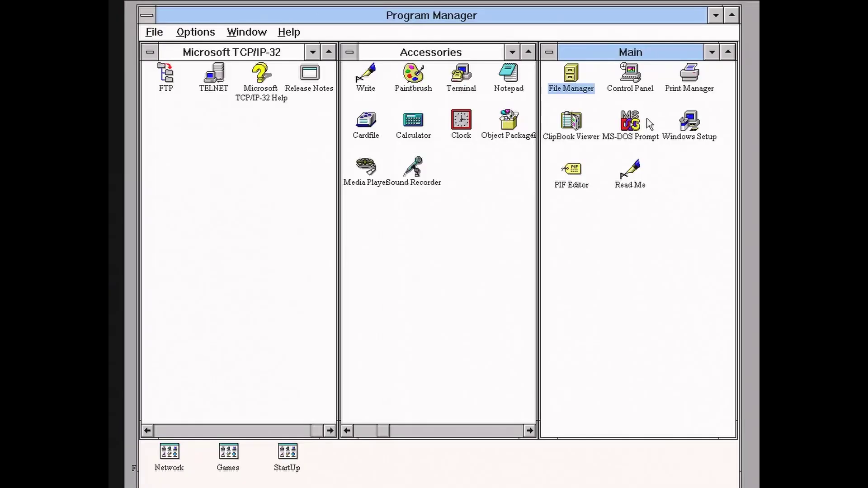
Ping 8.8.8.8 from an MS-DOS Prompt, then exit back to Program Manager.
double_click(642, 119)
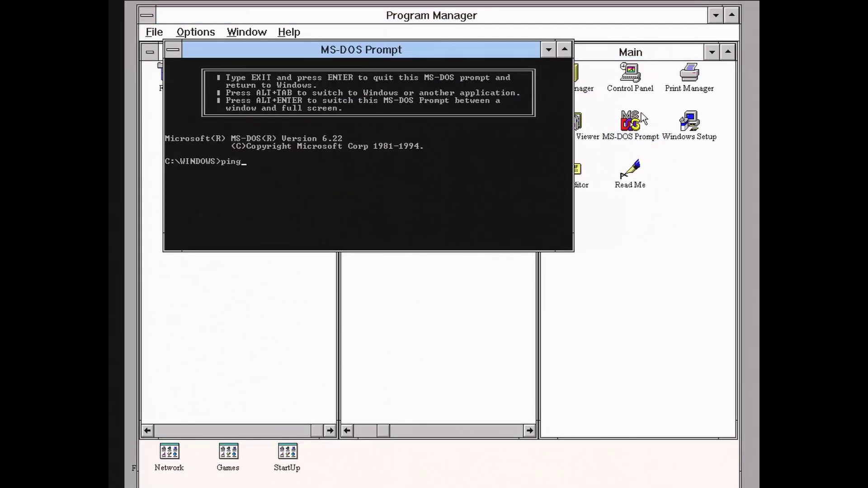
text(ping 8.8.8.8)
key(Return)
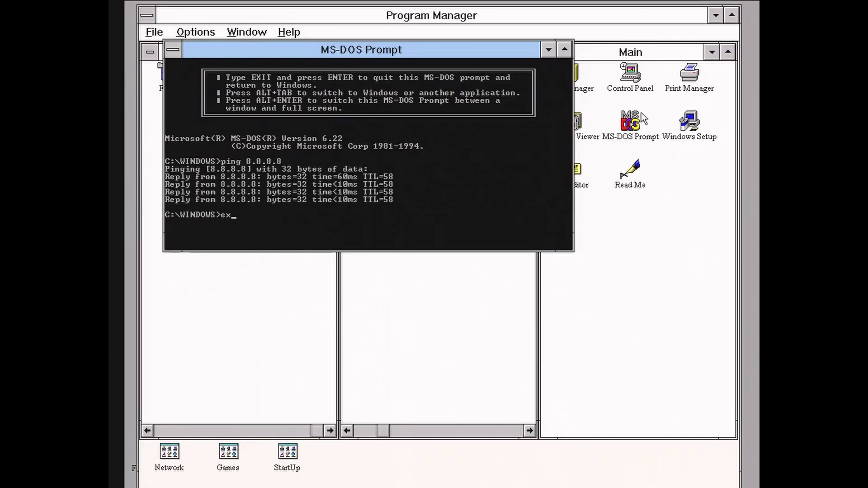
text(exit)
key(Return)
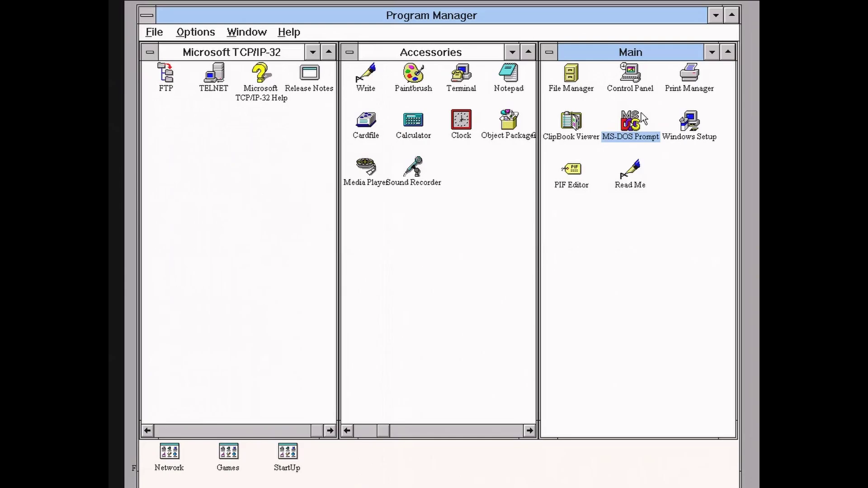
Run the Opera 3.62 setup from C:\STUFF, accepting the licence and default program group.
double_click(571, 75)
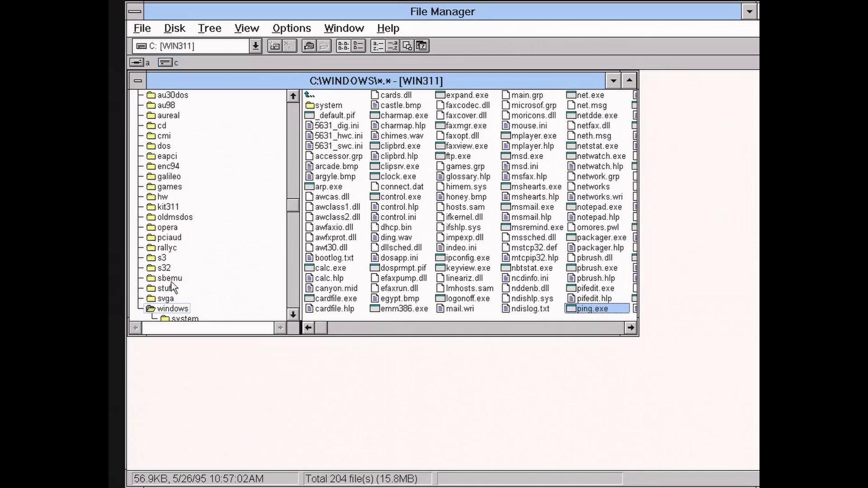
click(165, 288)
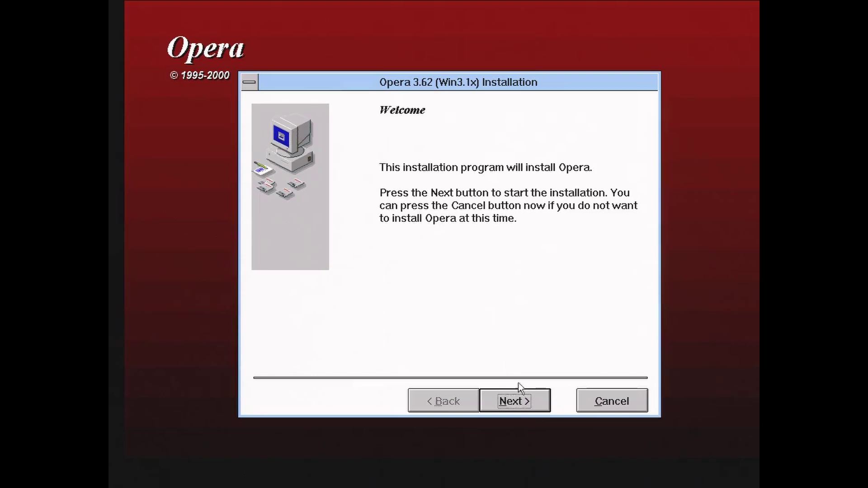
click(521, 407)
click(520, 408)
click(522, 408)
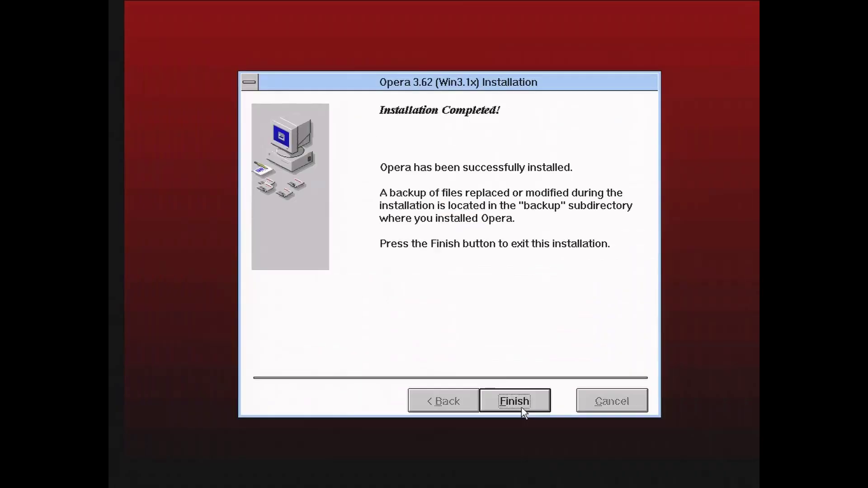
click(521, 408)
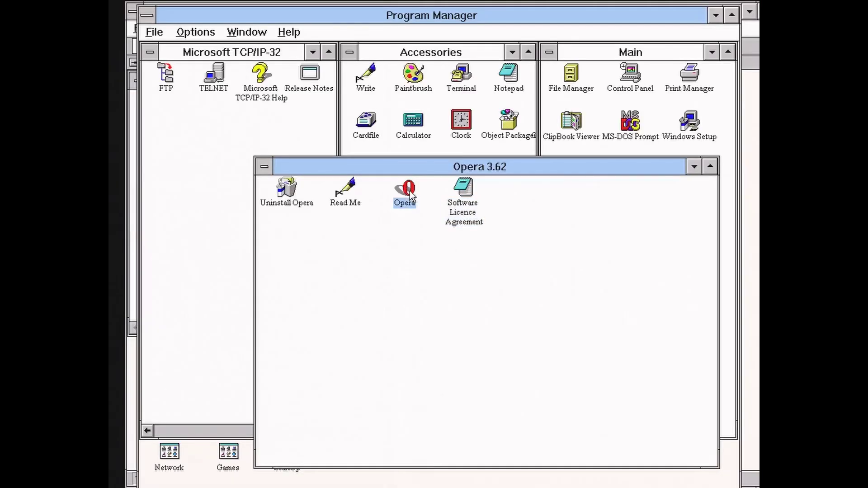
Launch Opera, load win3x.org and open the Toshiba T4400 SX BIOS forum thread.
double_click(405, 189)
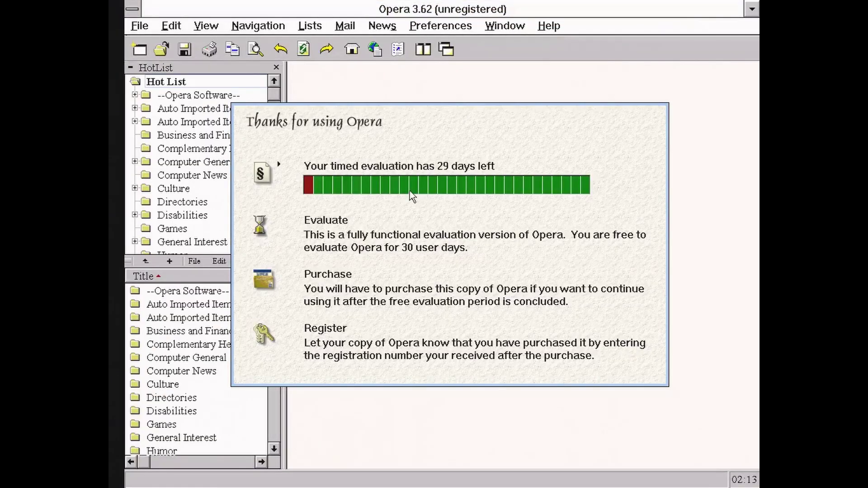
text(in)
text(3x.o)
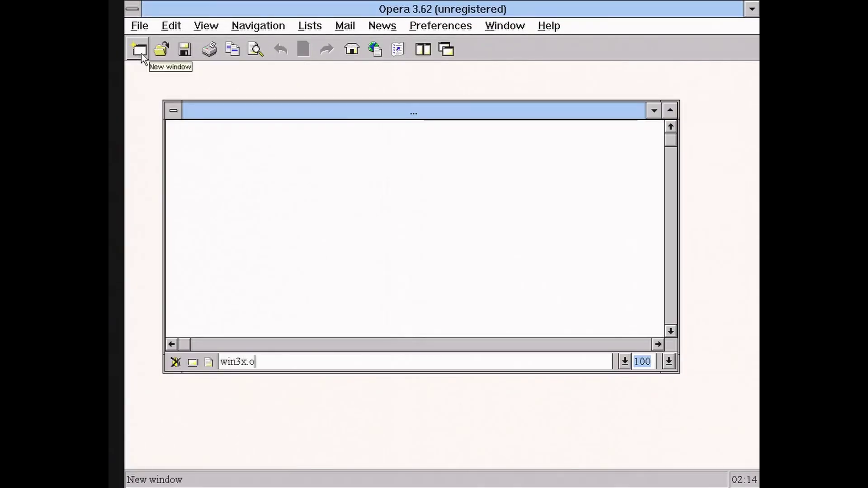
text(rg)
key(Return)
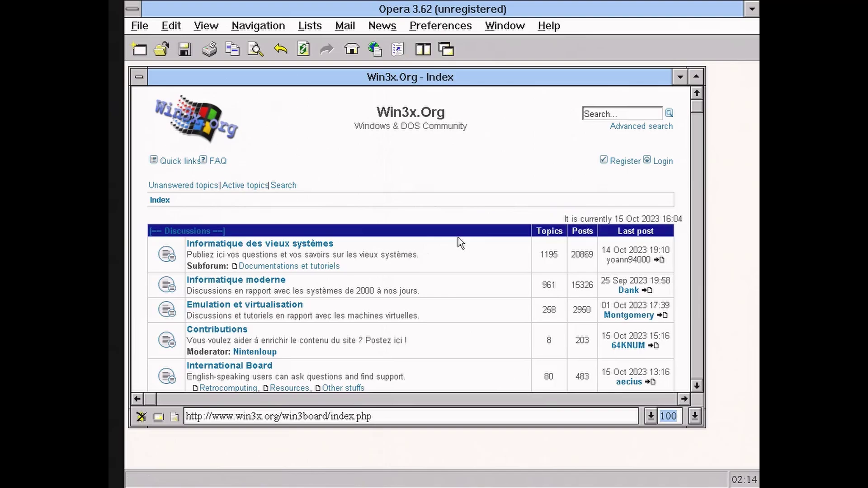
click(659, 260)
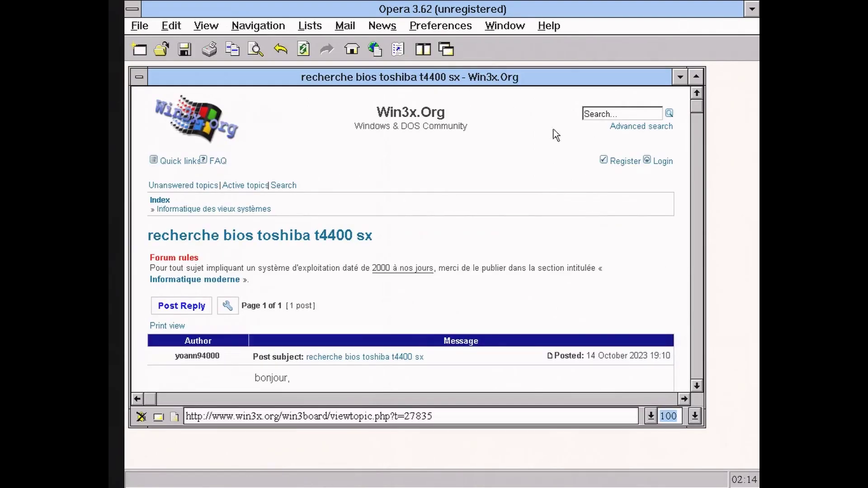
Change the address to win3x.de, dismiss the not-found error, then correct it to win31.de.
click(260, 411)
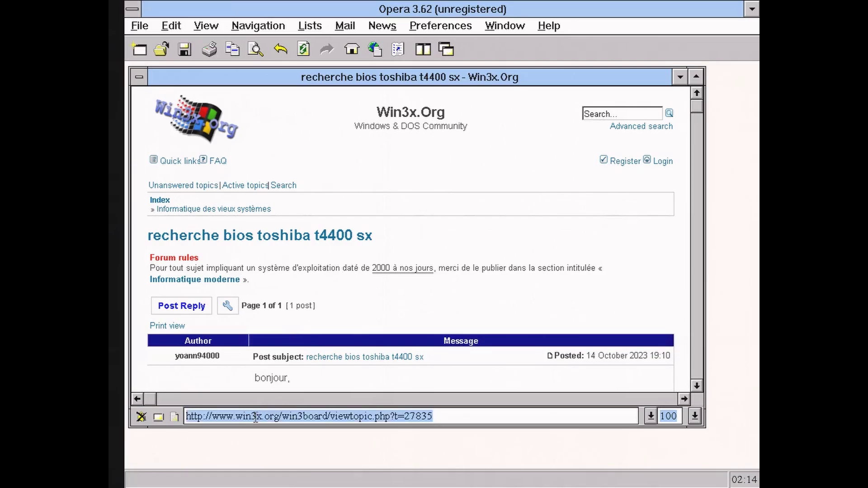
drag(264, 411, 459, 410)
text(.de)
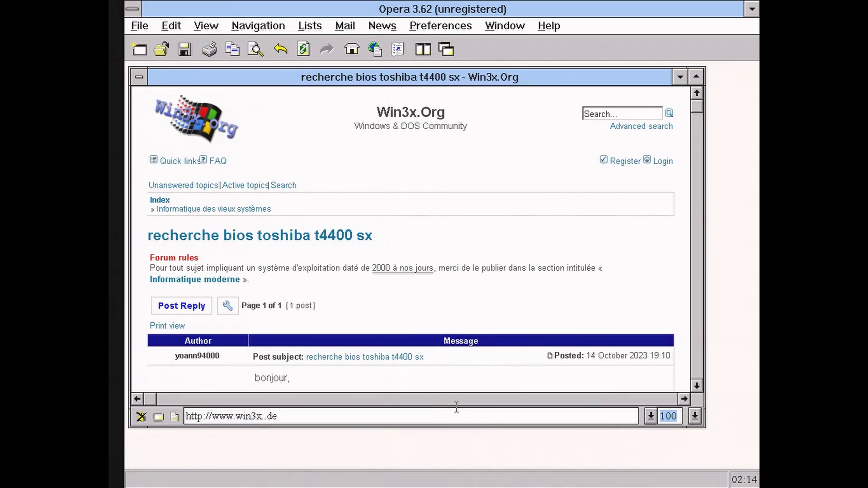
key(Return)
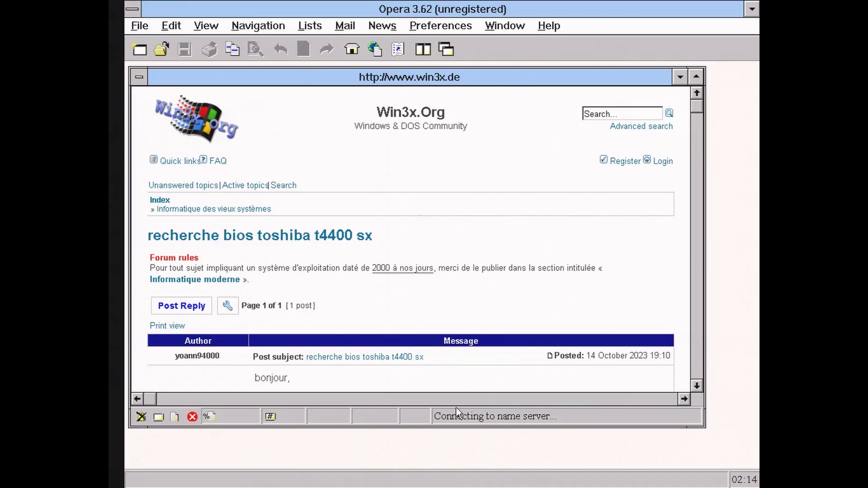
click(454, 279)
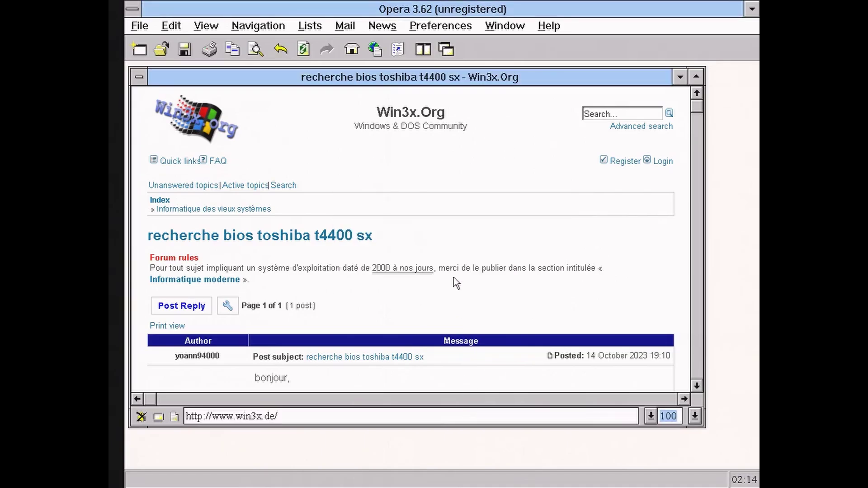
key(End)
key(Left)
key(Left)
key(Left)
key(Left)
key(BackSpace)
text(1)
key(Return)
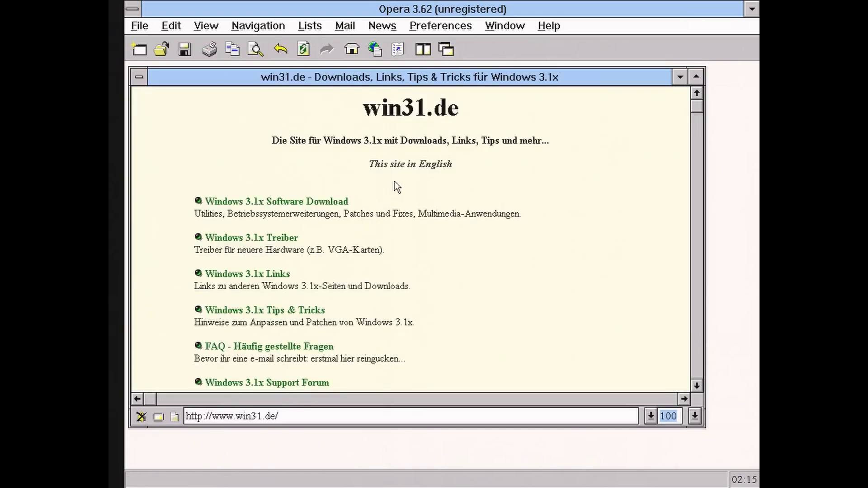
Go to the English Windows 3.1x Software Download page and pick CAL3101P.ZIP.
click(316, 202)
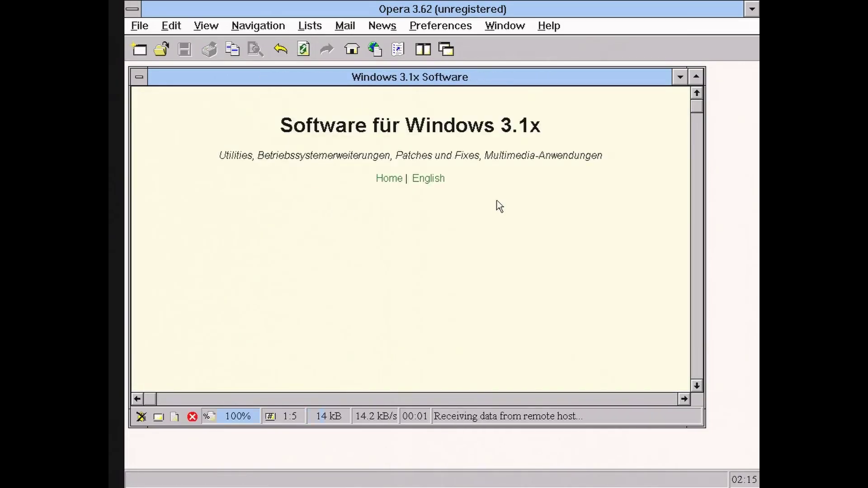
click(423, 179)
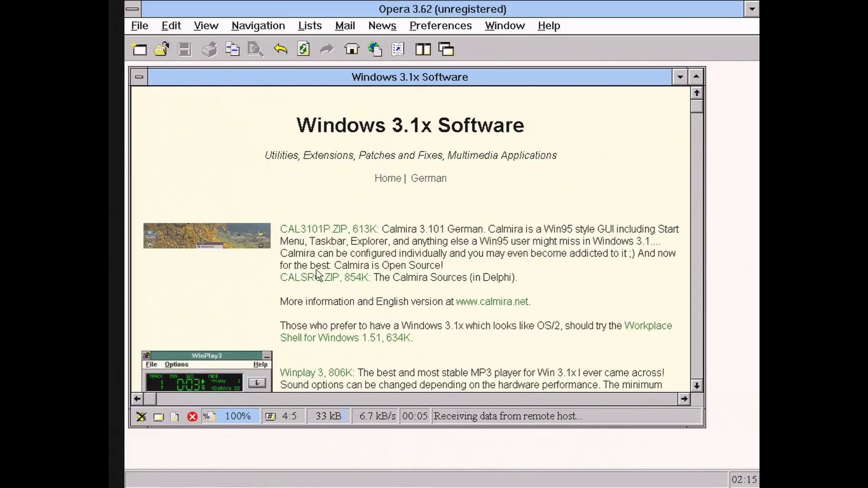
click(322, 228)
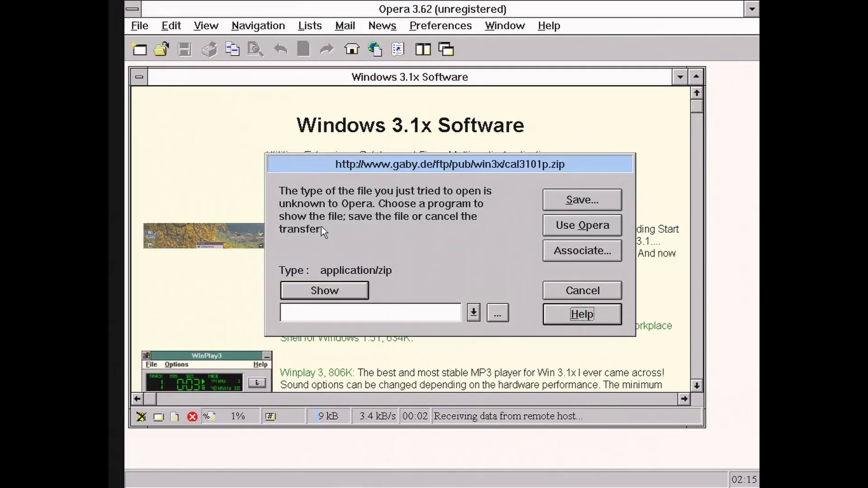
Save CAL3101P.ZIP (613.69 kB) into C:\OPERA, then close the software page window.
click(569, 197)
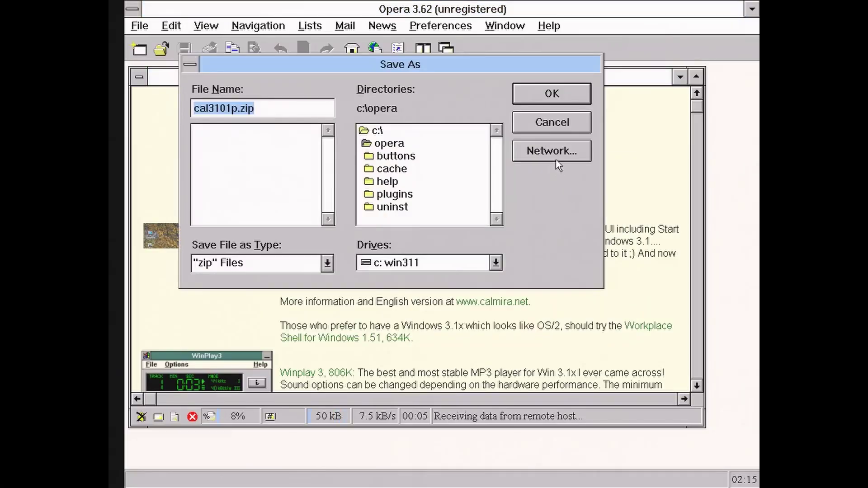
click(553, 95)
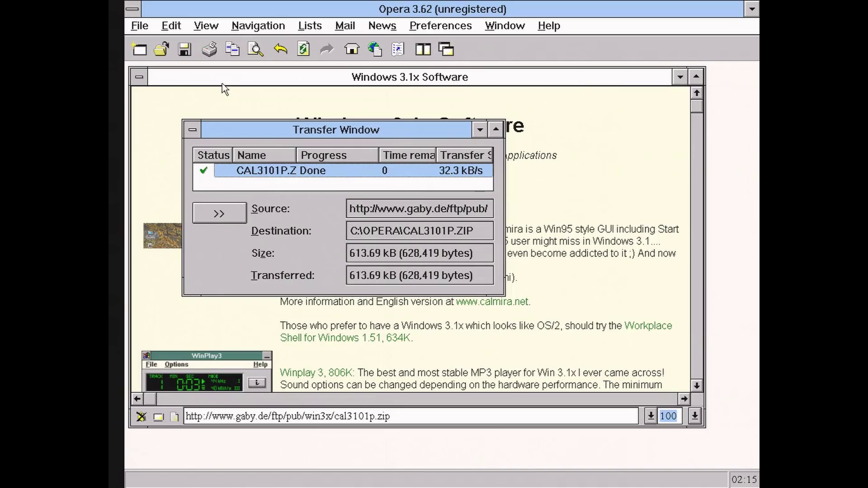
click(142, 79)
click(146, 84)
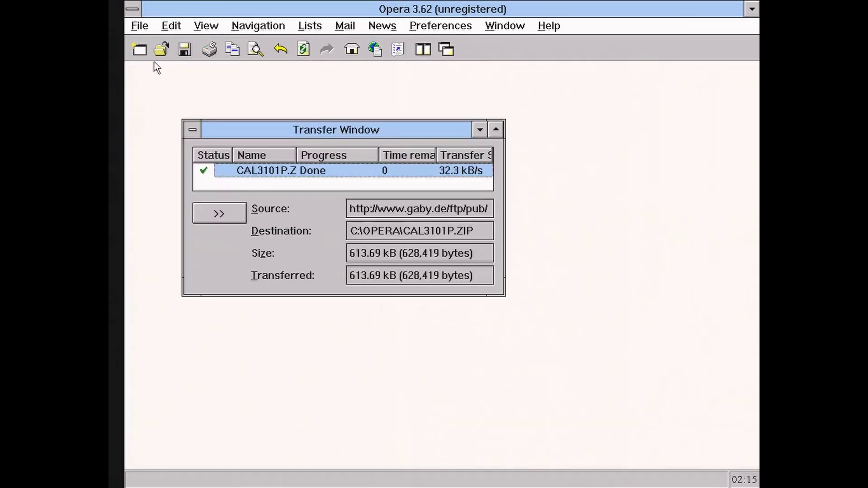
Launch Total Commander from the totalcmd folder and enable two separate drive button bars.
key(alt+Tab)
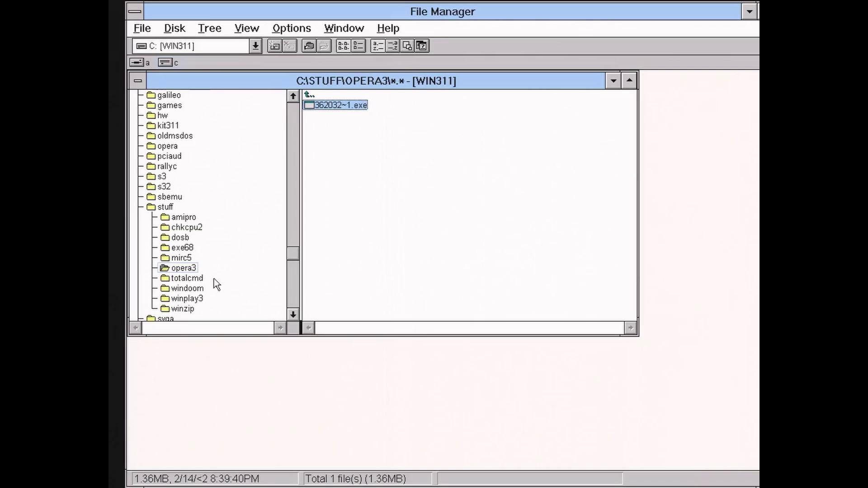
click(213, 279)
double_click(347, 187)
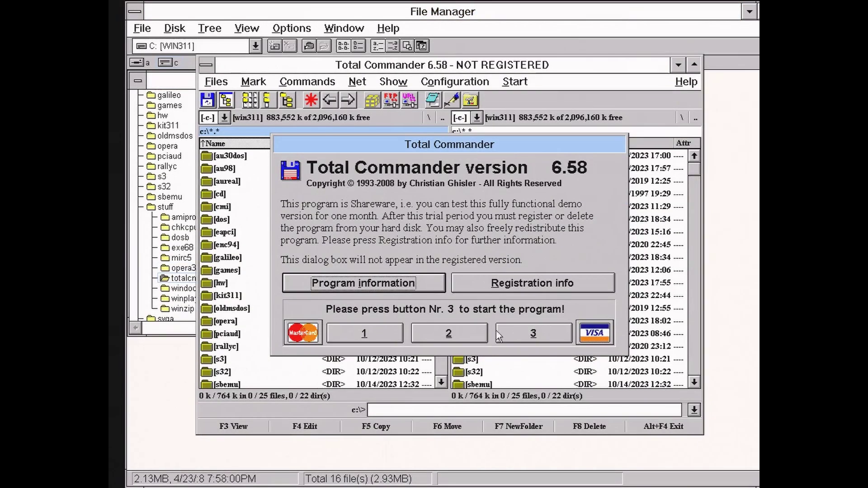
click(516, 333)
click(408, 144)
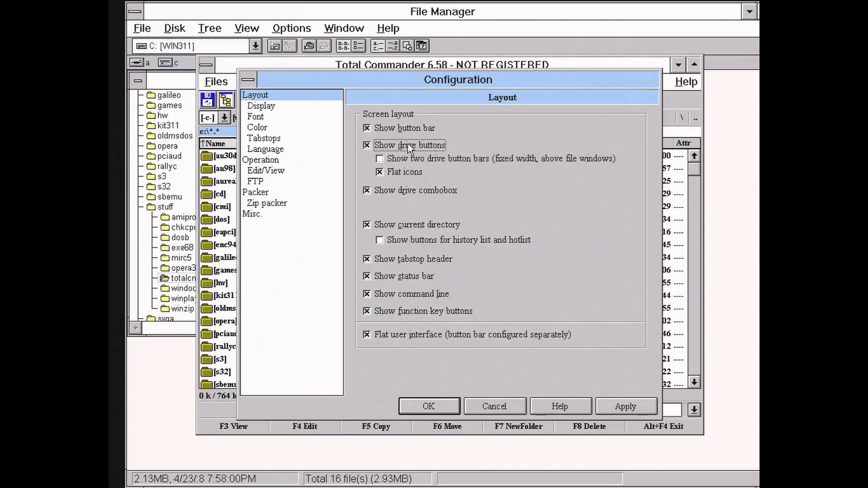
click(411, 158)
click(433, 403)
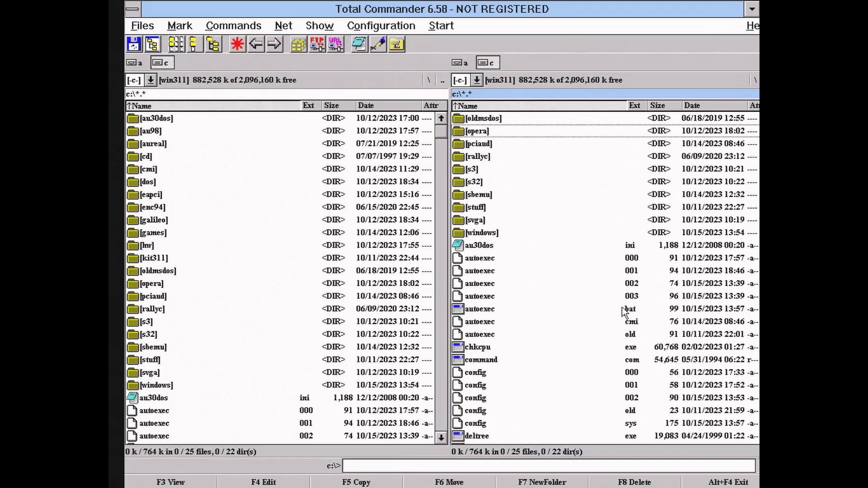
Open c:\opera\cal3101p.zip in the right panel to show its contents.
double_click(622, 308)
key(Down)
key(Down)
key(Down)
key(Down)
key(Down)
key(Down)
key(Down)
key(Return)
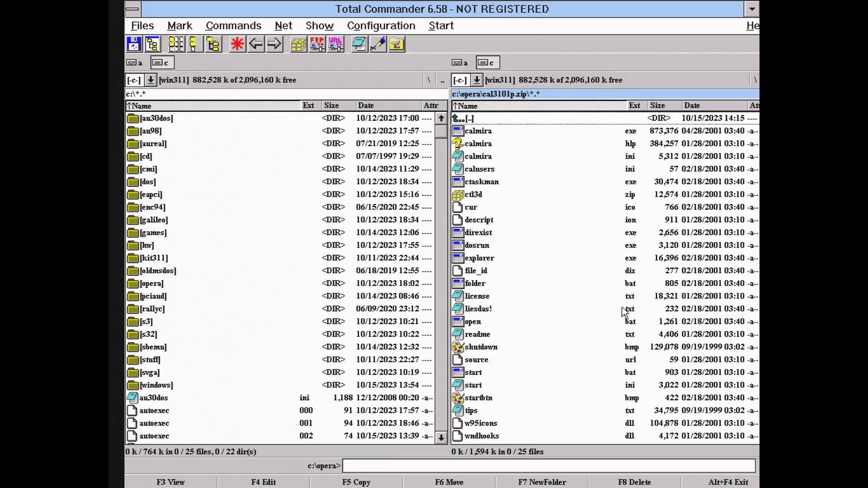
Create a calmira folder on c:\ and unpack all 25 zip files into it.
click(285, 246)
key(F7)
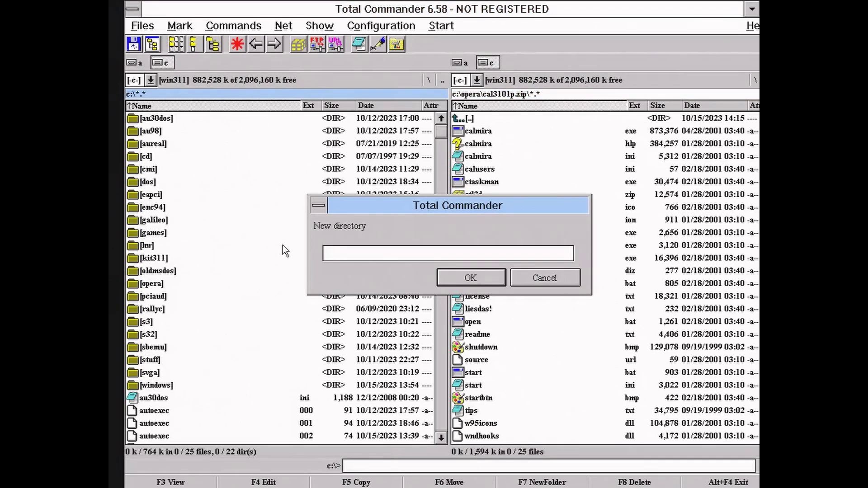
text(calmira)
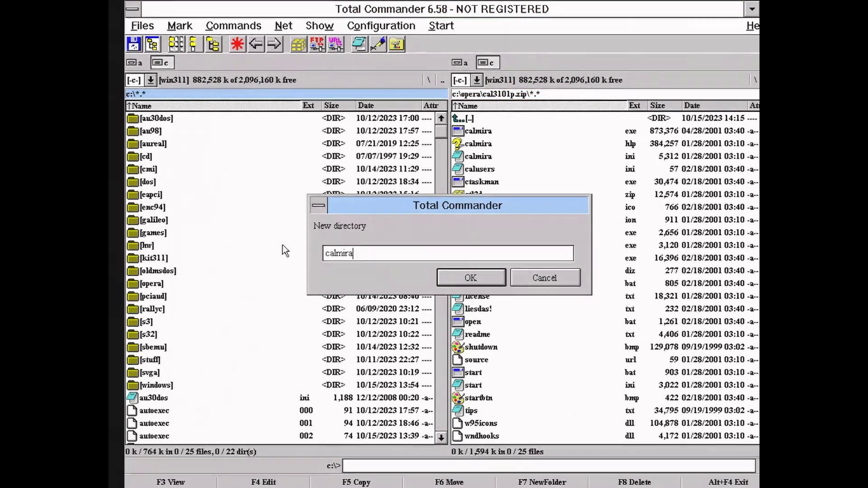
key(Return)
key(Return)
key(Tab)
key(ctrl+a)
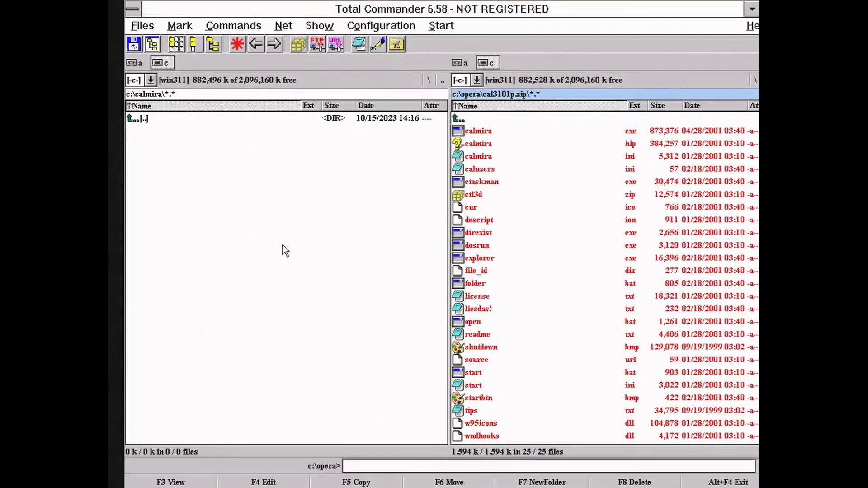
key(F5)
key(Return)
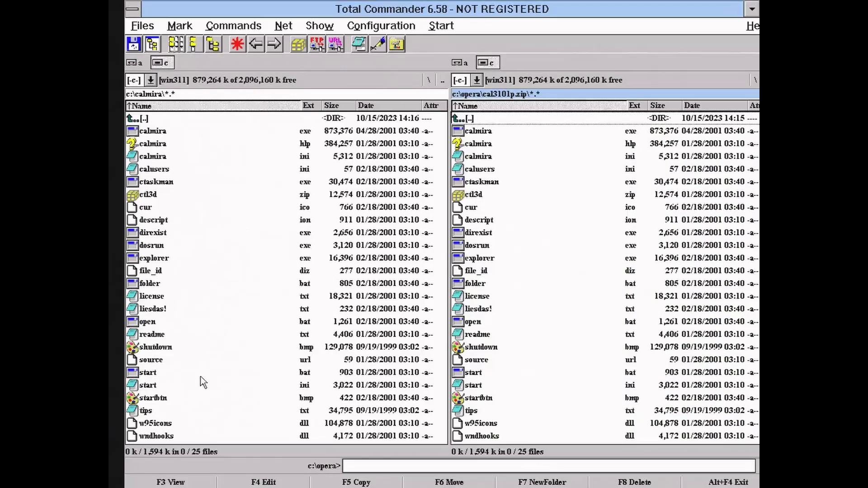
Start calmira.exe and dismiss its welcome message and tip of the day.
double_click(170, 132)
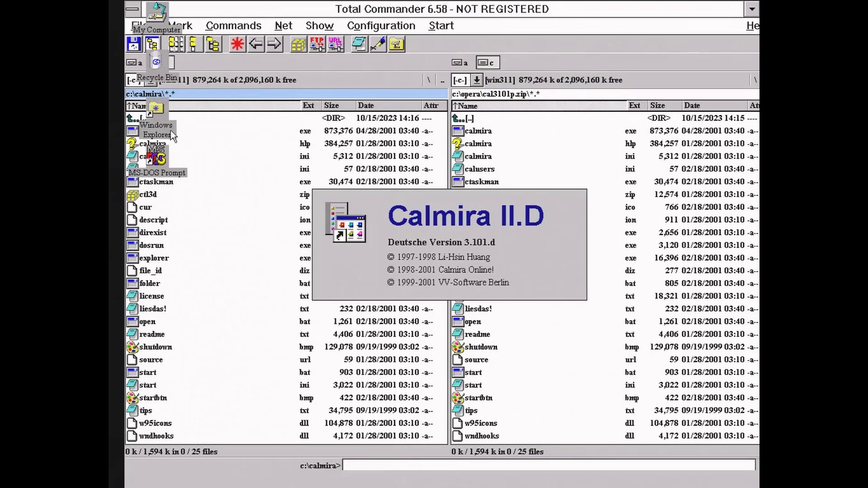
click(550, 355)
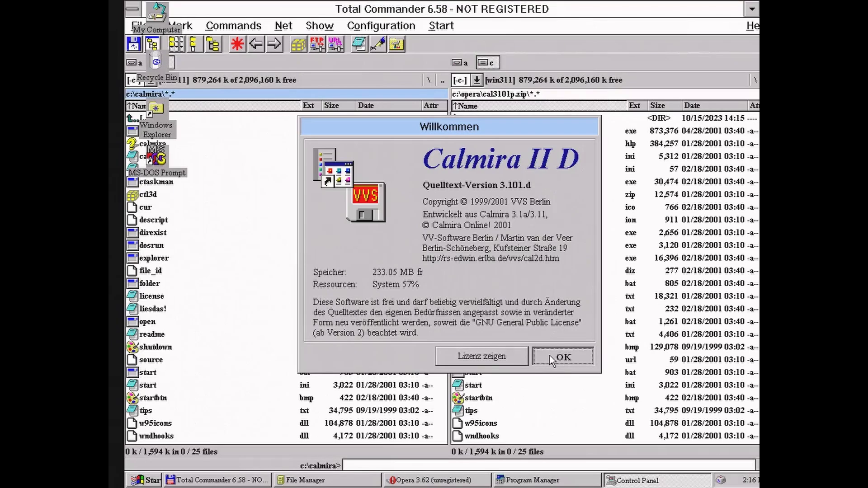
click(559, 300)
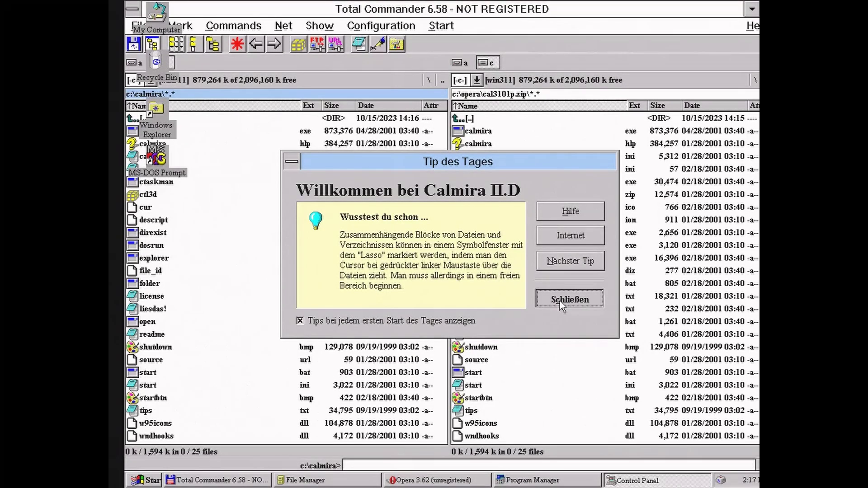
Minimise Total Commander, File Manager and Program Manager, and move Control Panel up and right.
click(751, 9)
click(747, 14)
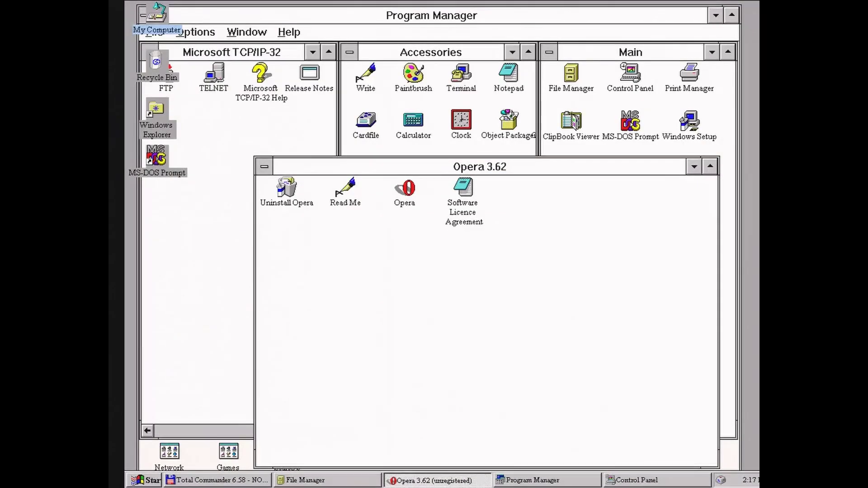
click(713, 16)
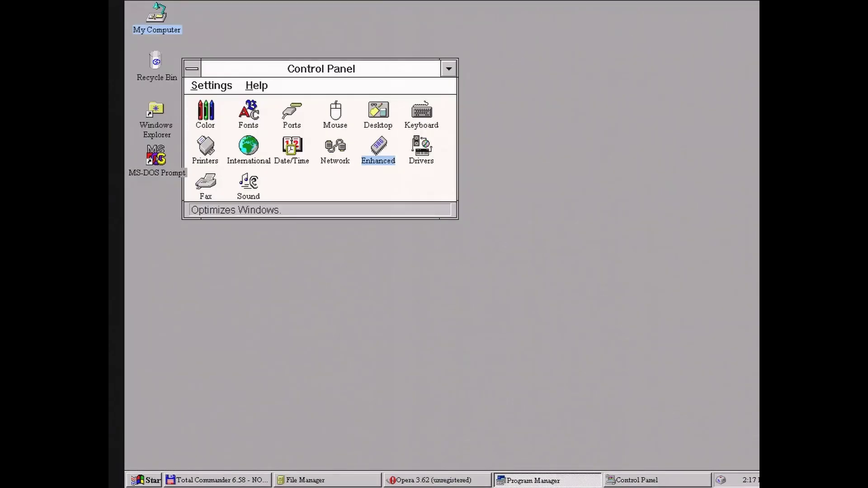
drag(400, 68, 588, 25)
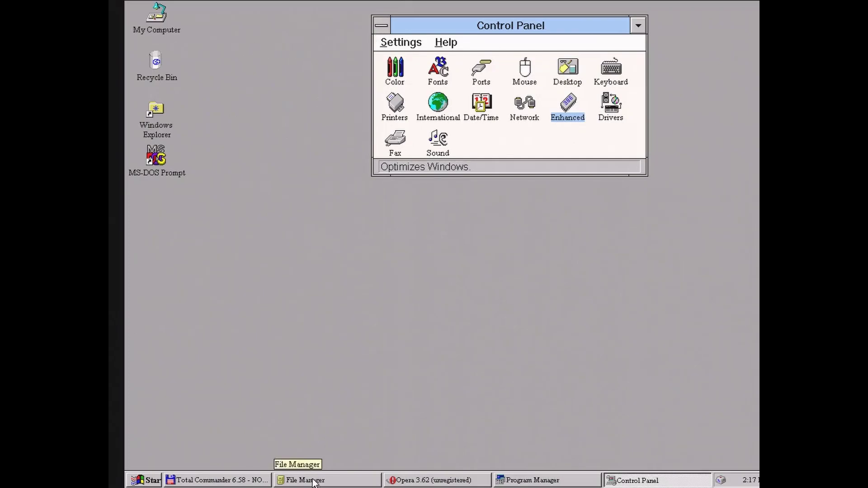
Open a new Opera browser window, then return to Total Commander.
click(249, 482)
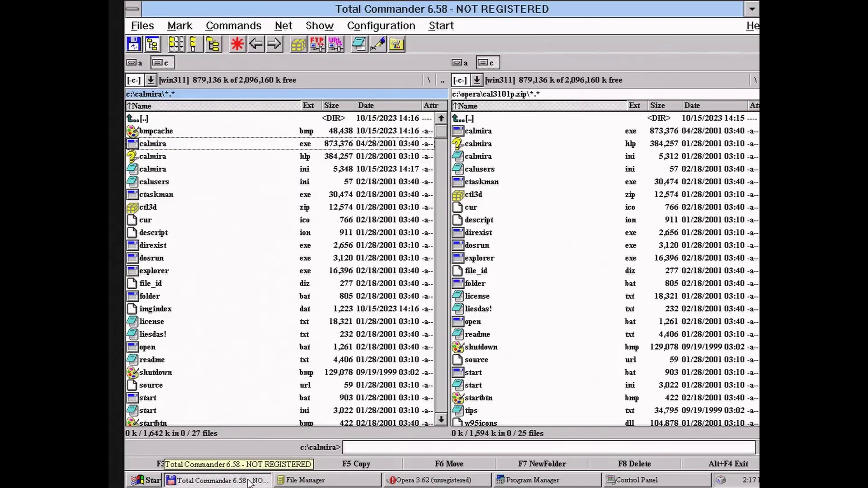
click(430, 480)
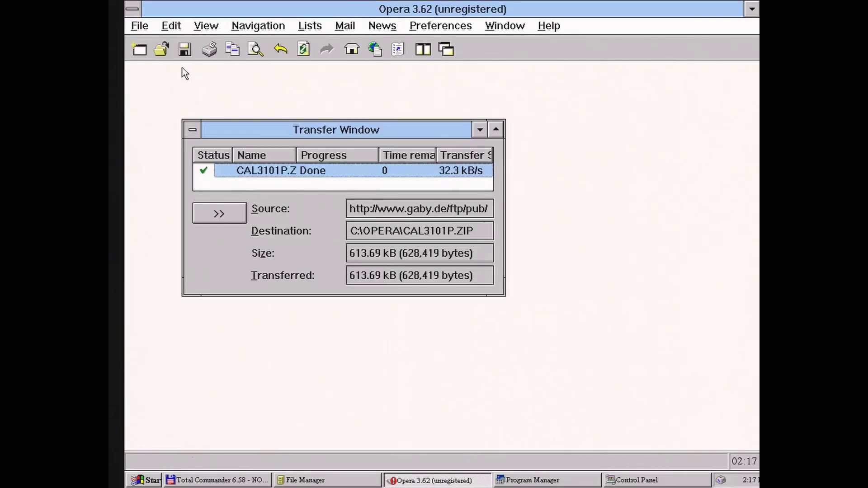
click(140, 49)
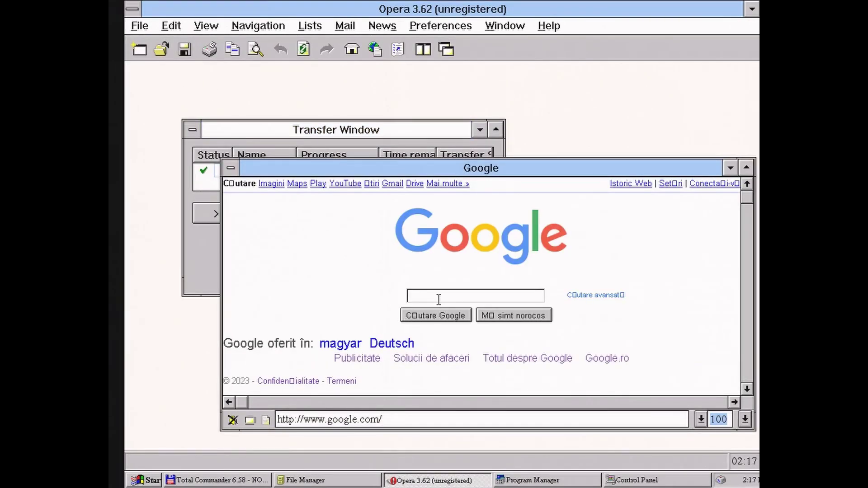
key(alt+Tab)
Navigate into stuff\mirc5 and run mirc.exe.
key(Down)
key(Down)
key(Down)
key(Down)
key(Down)
key(Down)
key(Down)
key(Down)
key(Down)
key(Down)
key(Down)
key(Down)
key(Down)
key(Down)
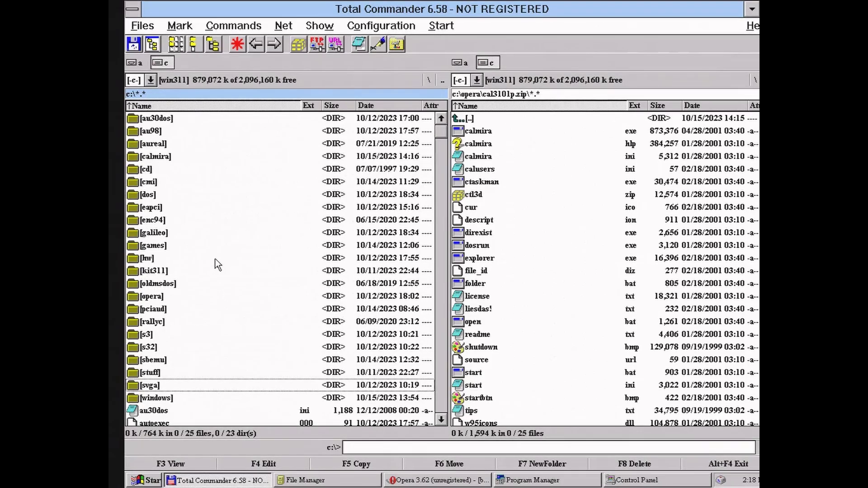
key(Up)
key(Return)
key(Down)
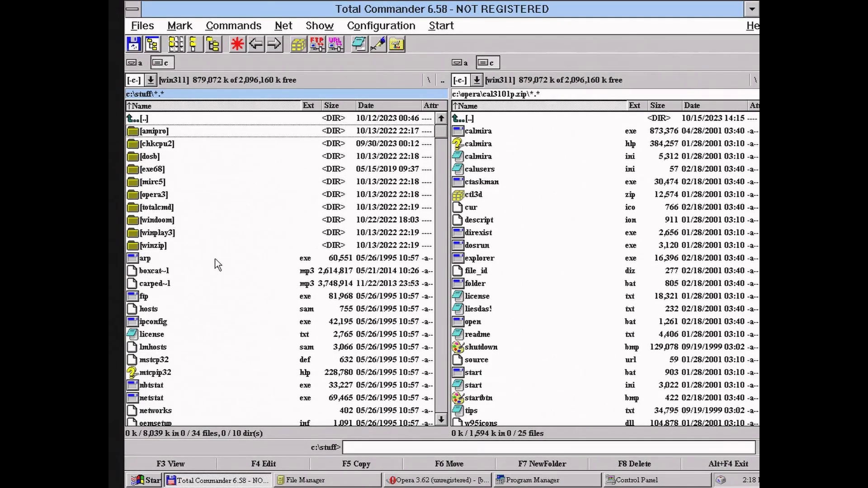
key(Down)
key(Down)
key(Down)
key(Down)
key(Return)
key(Down)
key(Down)
key(Down)
key(Down)
key(Down)
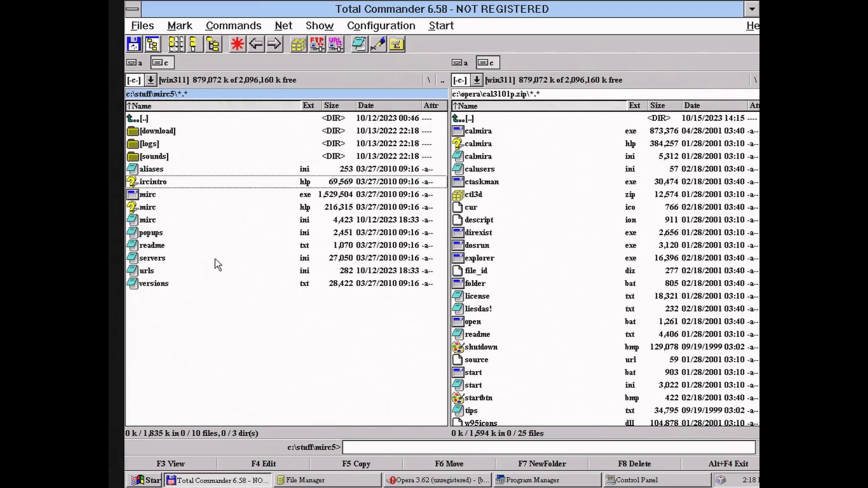
key(Down)
key(Return)
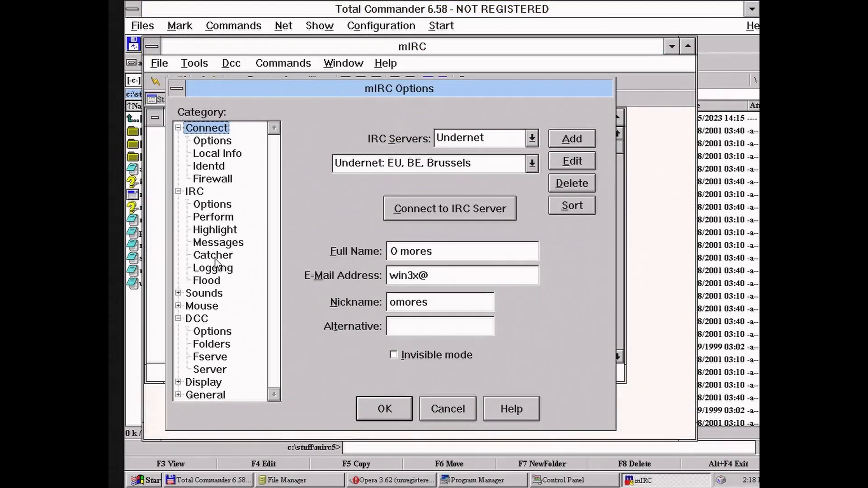
Connect mIRC to Undernet, join #bucuresti, maximize the channel, then return to Total Commander.
click(394, 204)
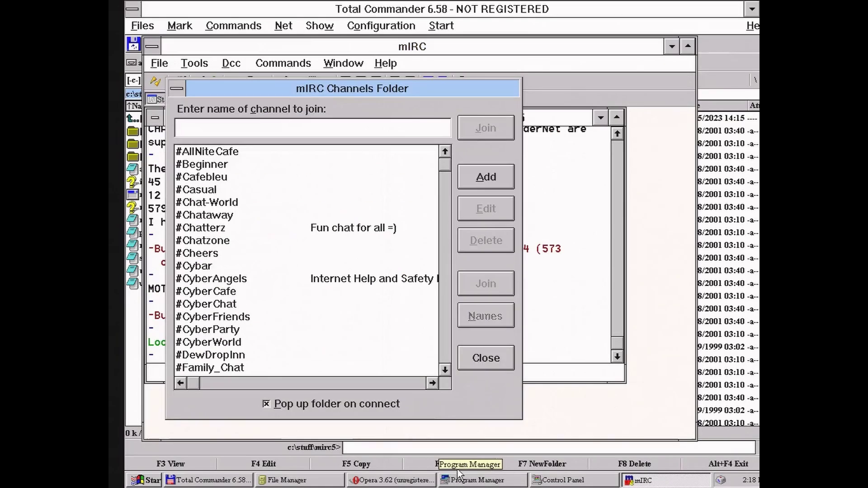
double_click(225, 163)
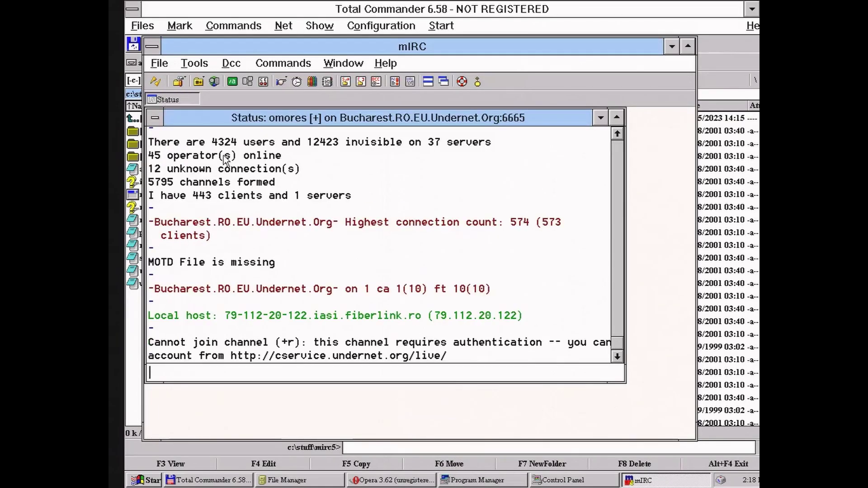
drag(269, 117, 299, 123)
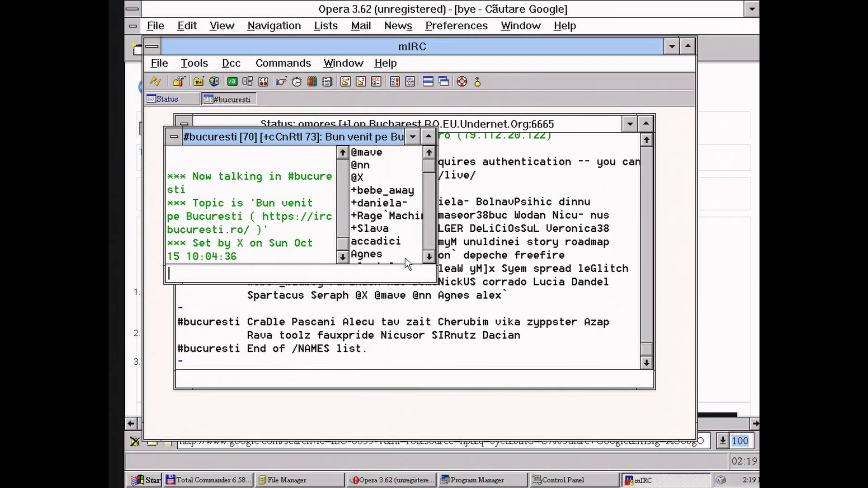
click(428, 138)
key(alt+Tab)
key(alt+Tab)
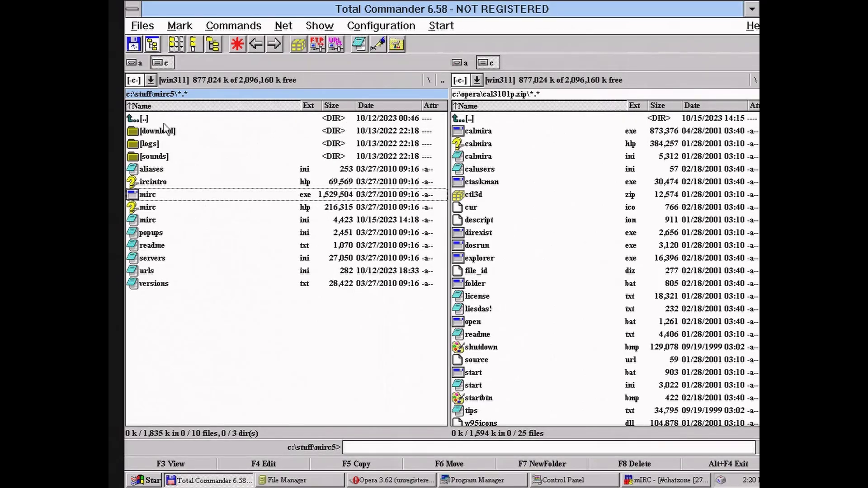
Run setup.exe from c:\enc94, pass the Encarta welcome, and type 'ed st' in Countries.
key(BackSpace)
key(BackSpace)
double_click(176, 221)
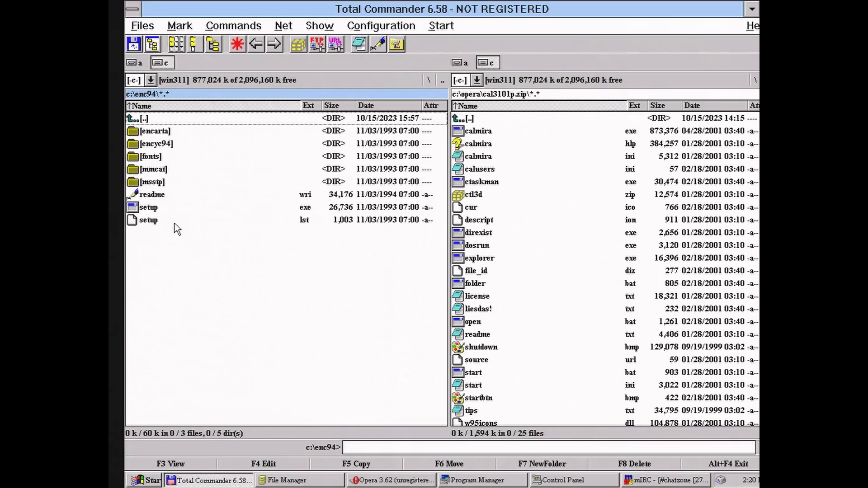
double_click(171, 207)
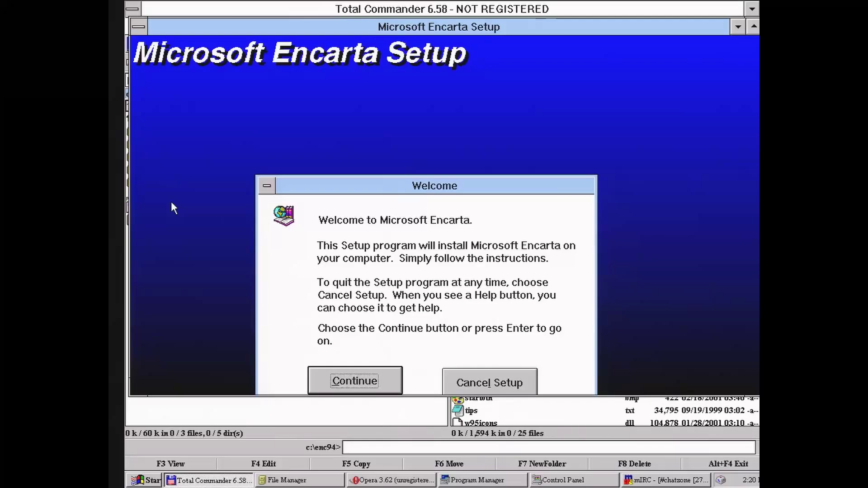
key(Return)
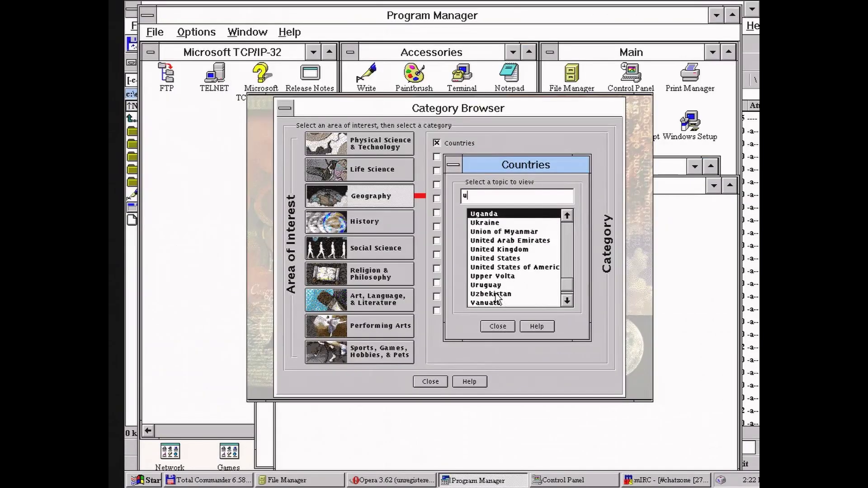
text(ed st)
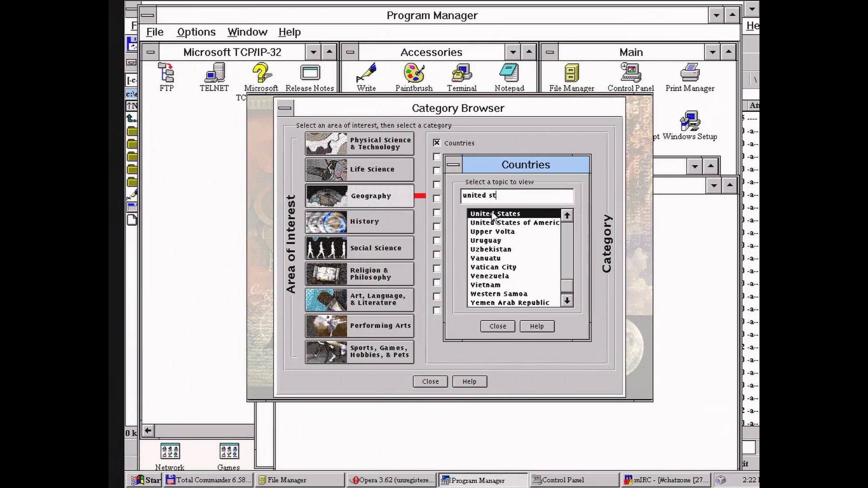
Open the full United States of America article maximized, scroll through it, and toggle Contents.
double_click(495, 214)
click(554, 176)
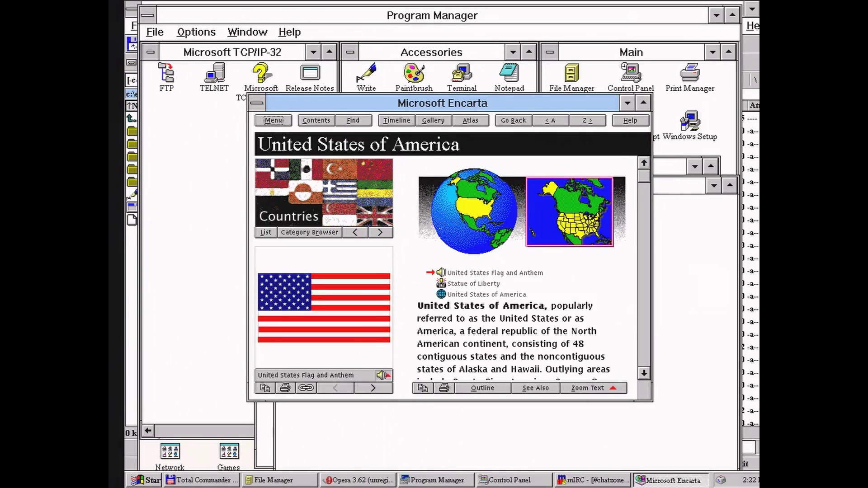
click(645, 101)
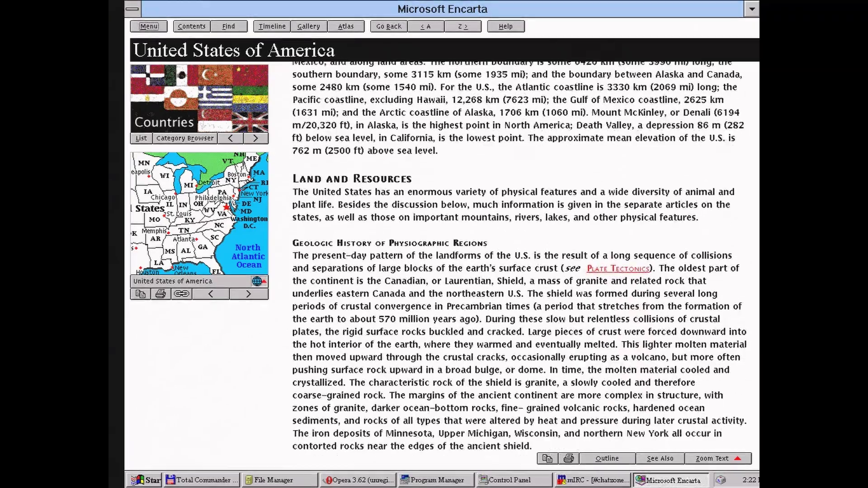
scroll(600, 310, down, 12)
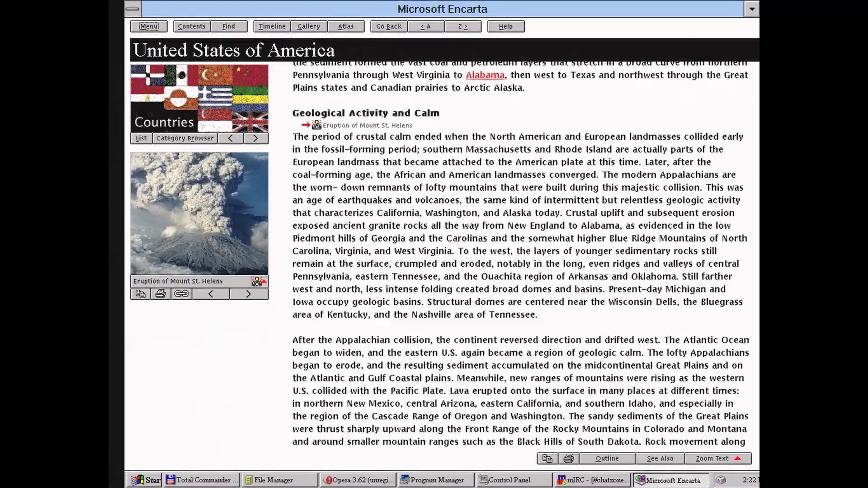
scroll(601, 310, down, 10)
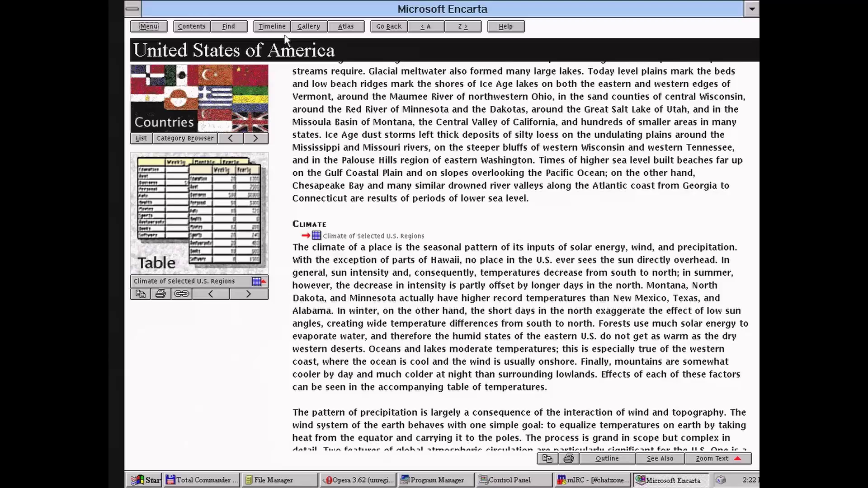
click(197, 28)
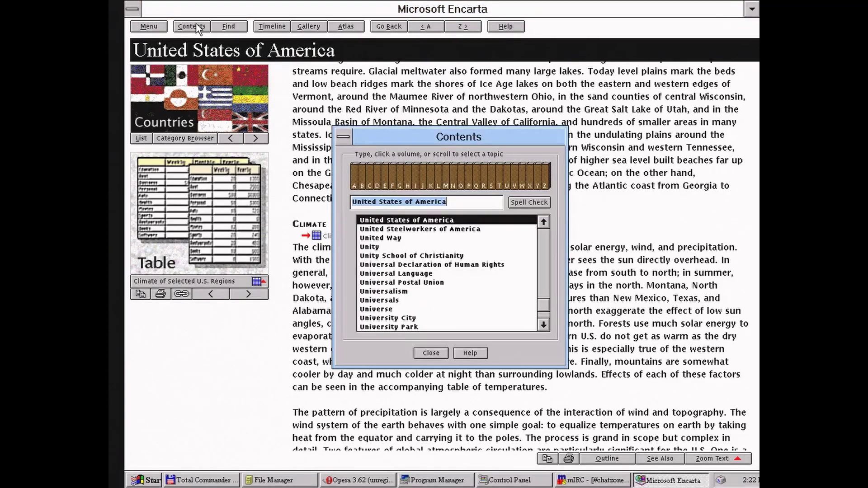
click(435, 352)
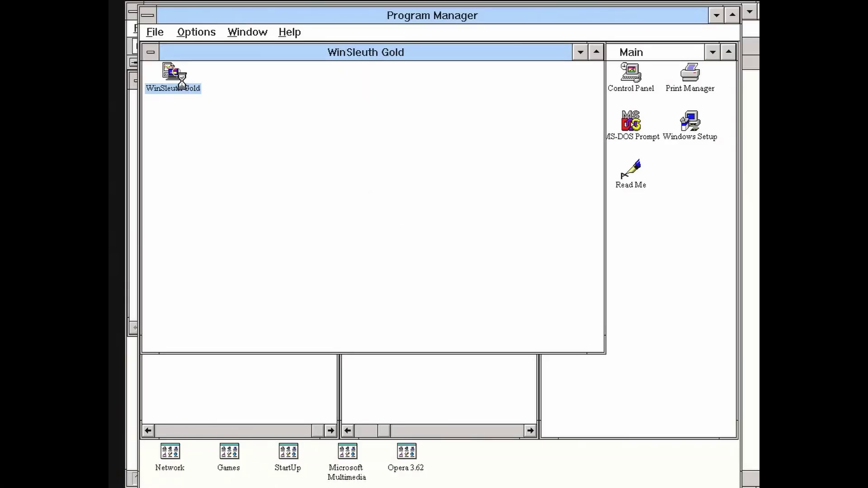
Run WinSleuth Gold's memory view, video capabilities, hardware info, video benchmark and hardware tests.
double_click(177, 78)
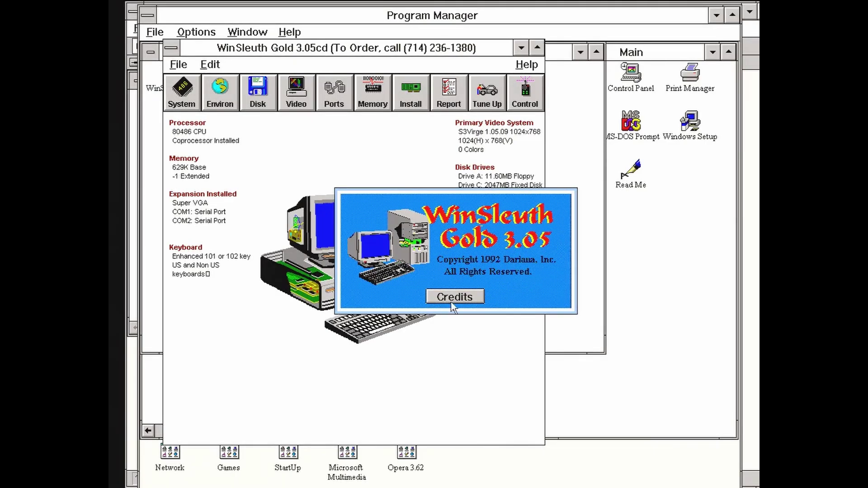
click(378, 90)
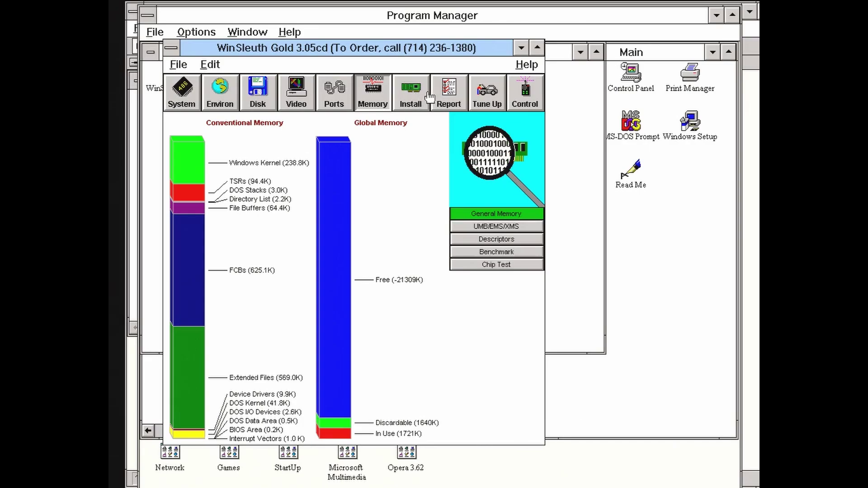
click(302, 95)
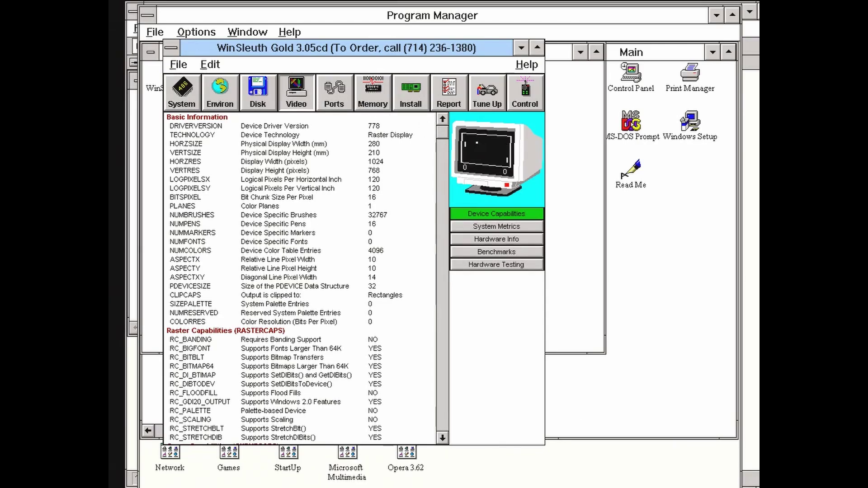
click(475, 244)
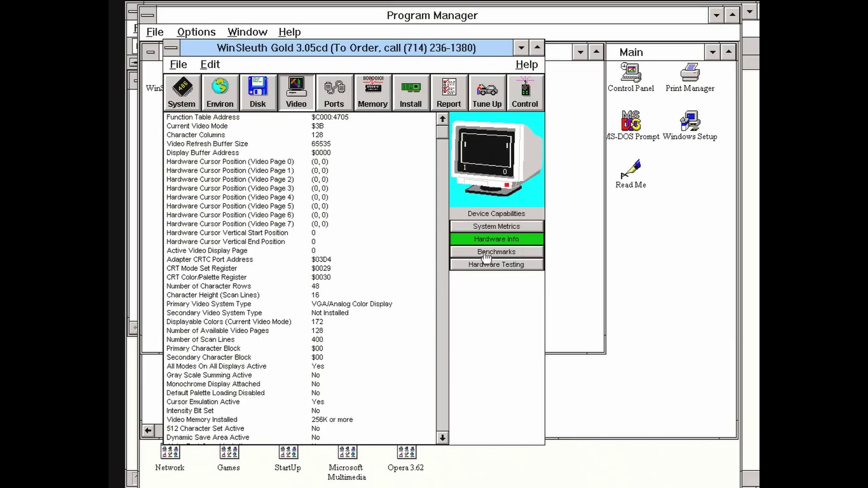
click(485, 257)
click(431, 274)
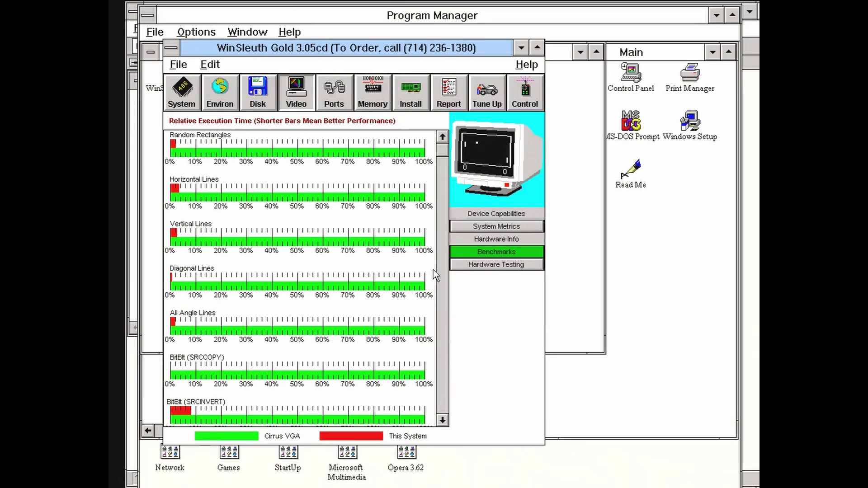
click(471, 269)
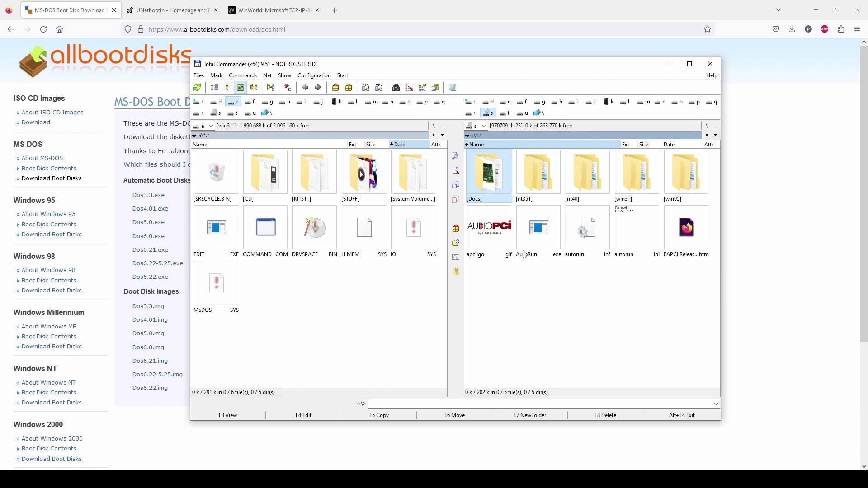
Open APCIBOARDPIC.tif from the Docs folder, zoom in and out, then close the viewer.
double_click(497, 176)
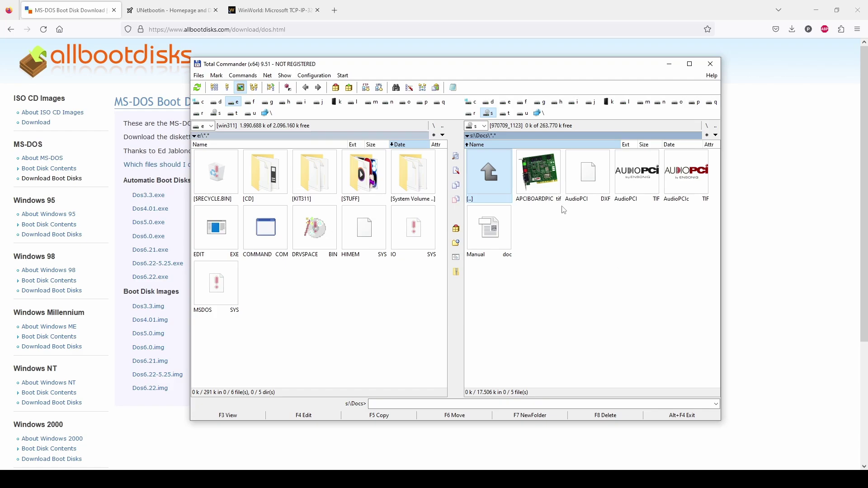
double_click(544, 180)
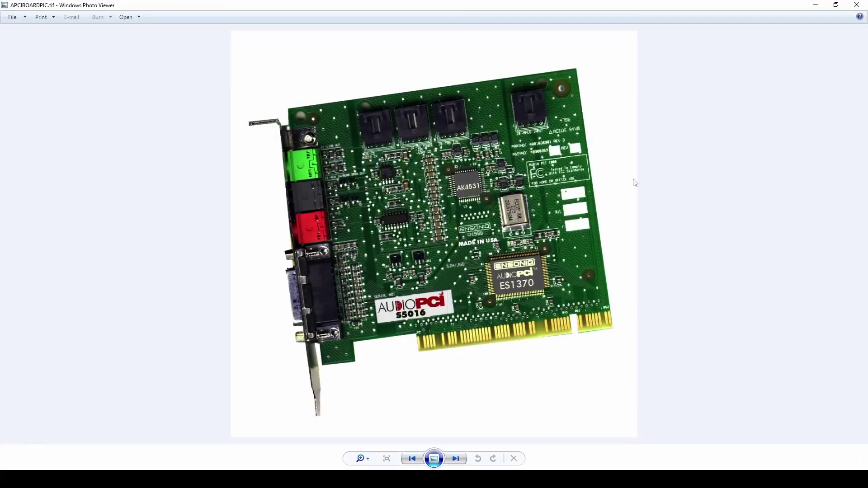
scroll(535, 216, up, 3)
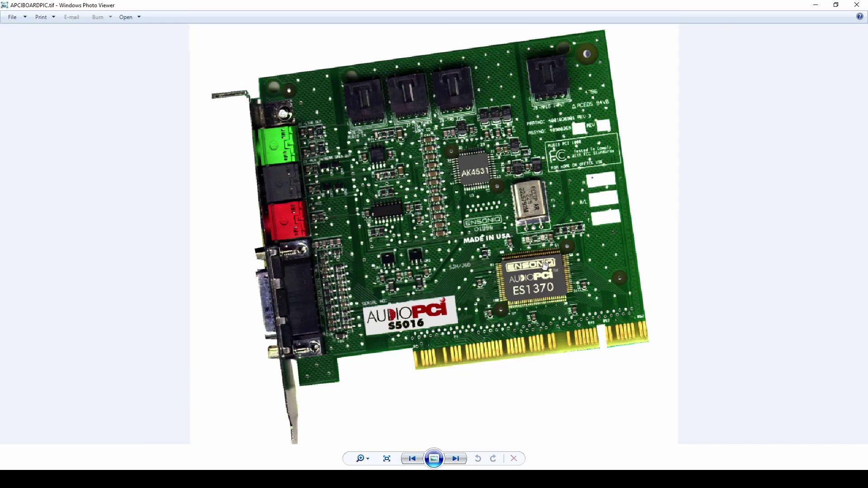
scroll(587, 259, down, 3)
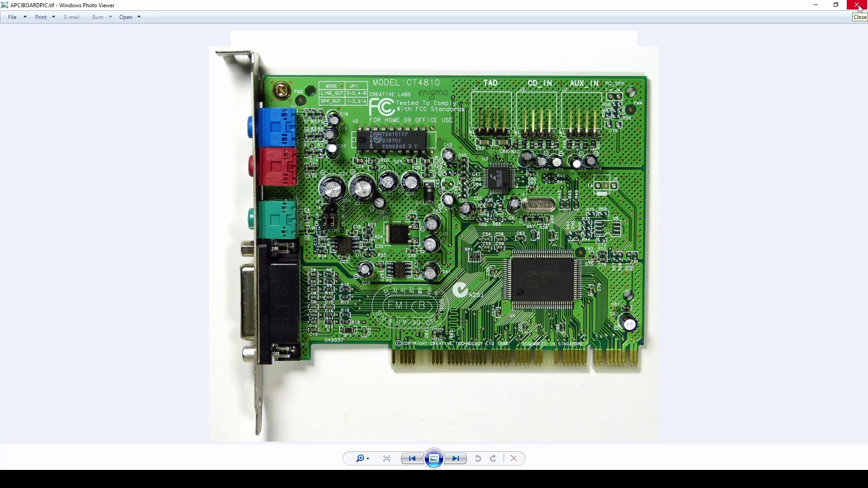
click(857, 5)
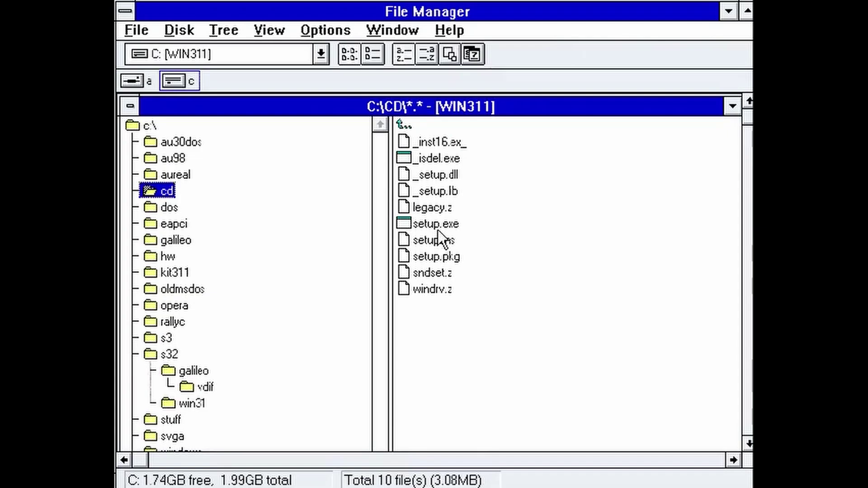
Run AudioPCI setup with Remove and Install Components, default destination, restarting later.
double_click(435, 224)
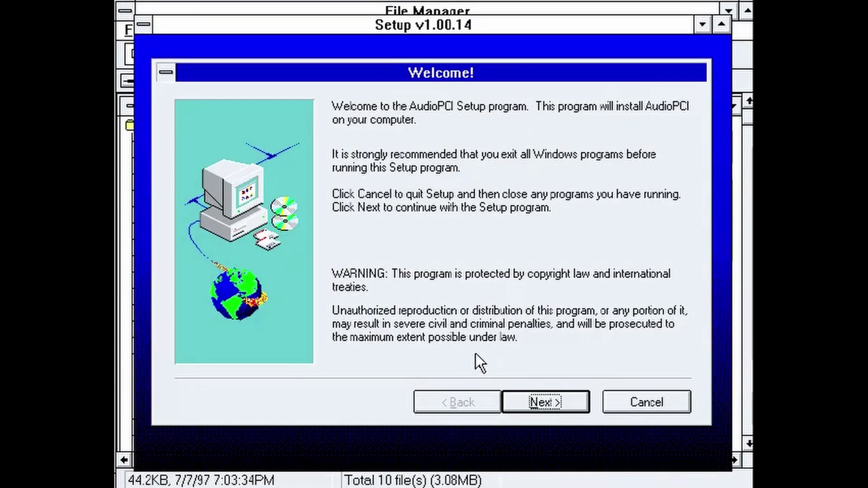
click(534, 396)
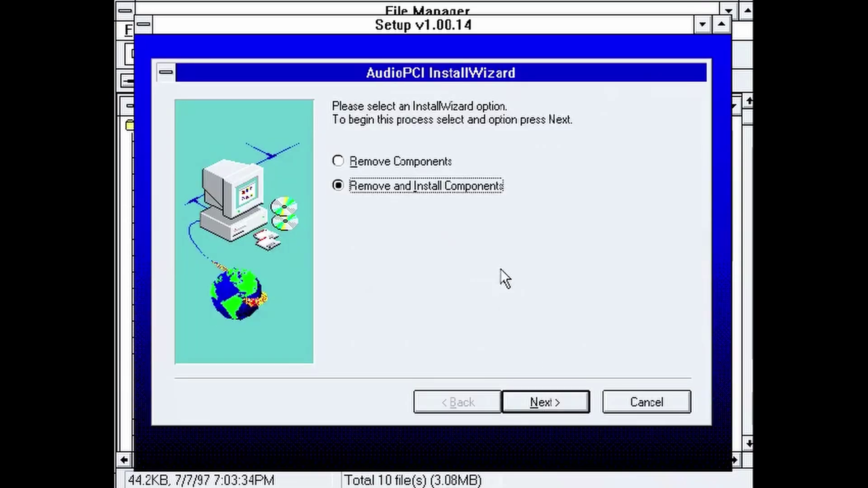
click(536, 406)
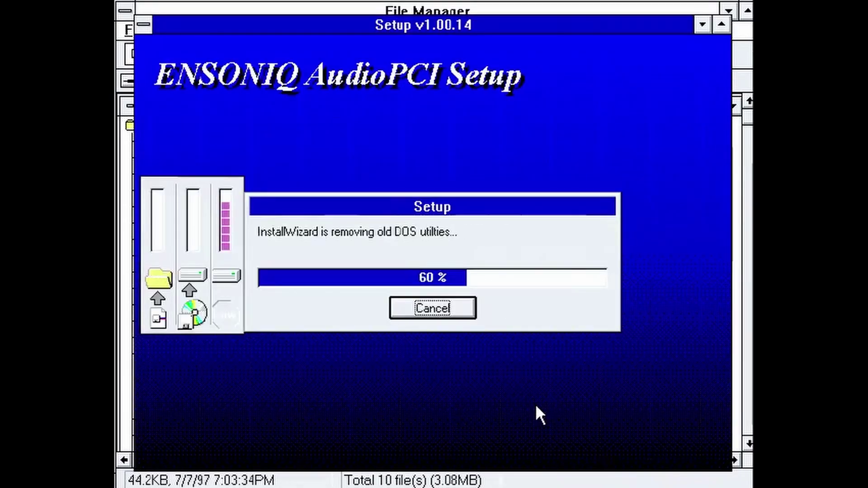
click(536, 405)
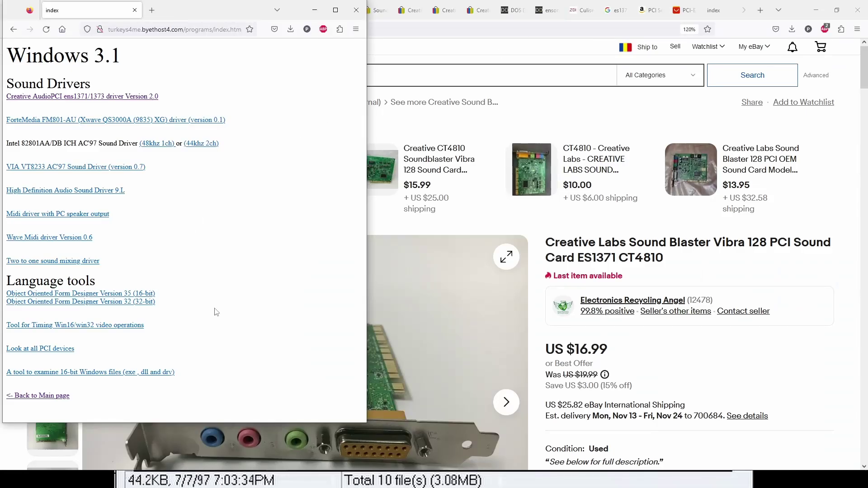
click(336, 10)
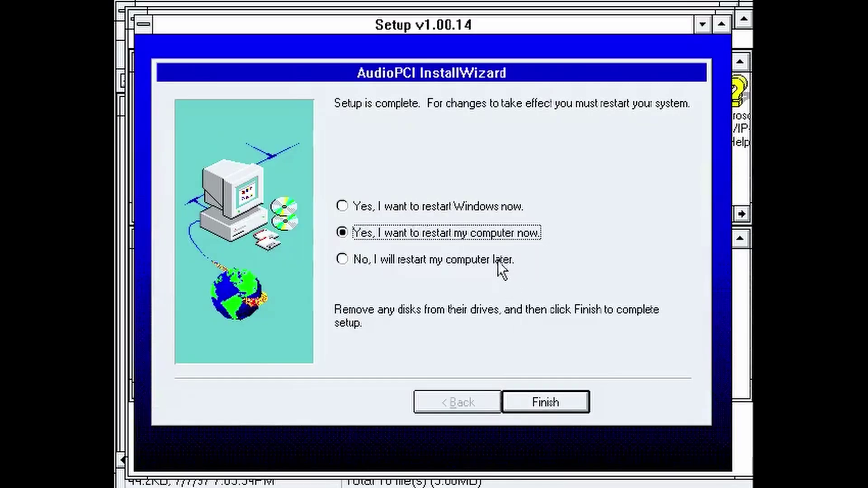
click(498, 261)
click(578, 402)
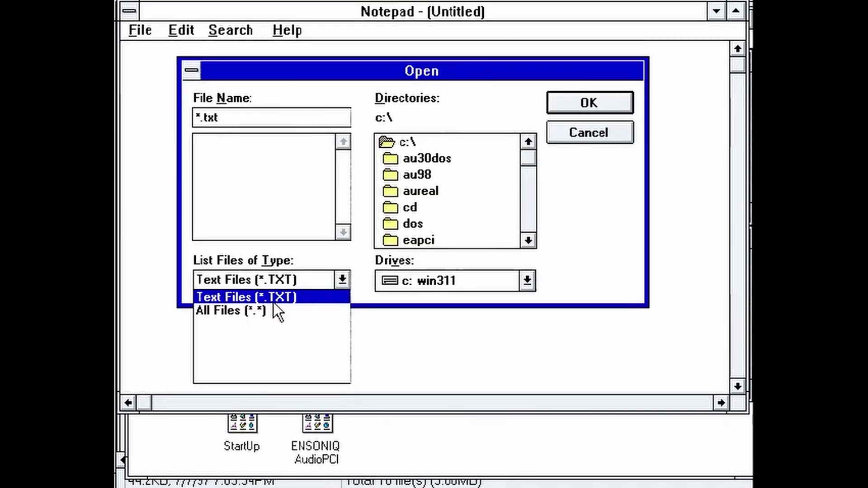
Open autoexec.bat via All Files, prefix the CALL C:\Eapci\INITAP.BAT line with 'rem', and exit.
click(273, 305)
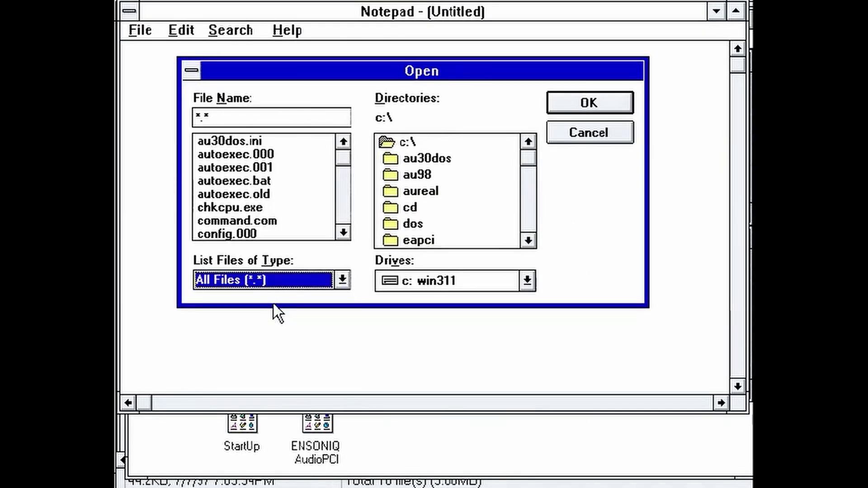
double_click(277, 181)
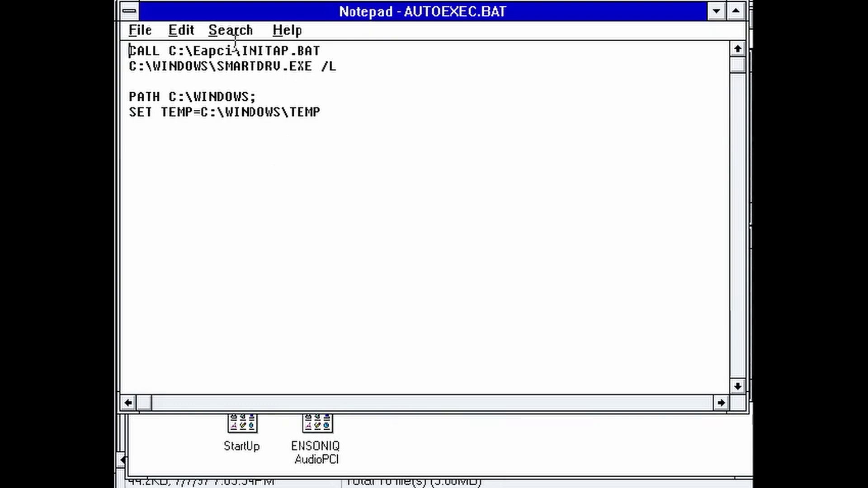
text(re)
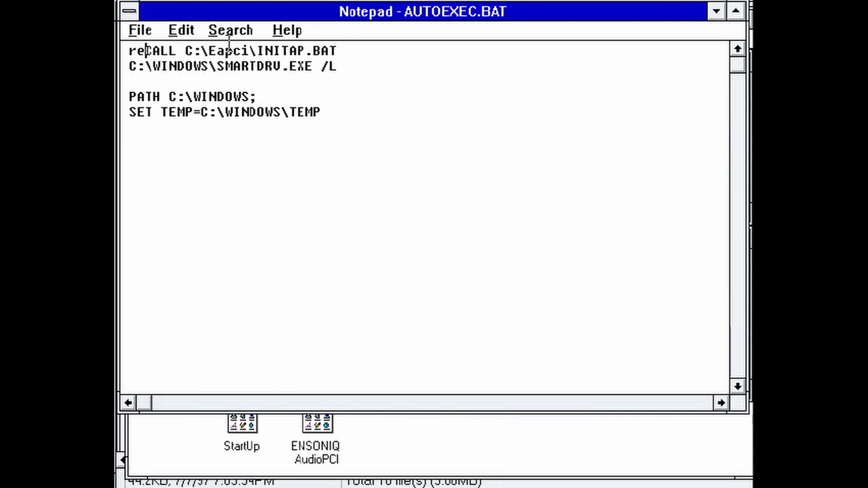
text(m)
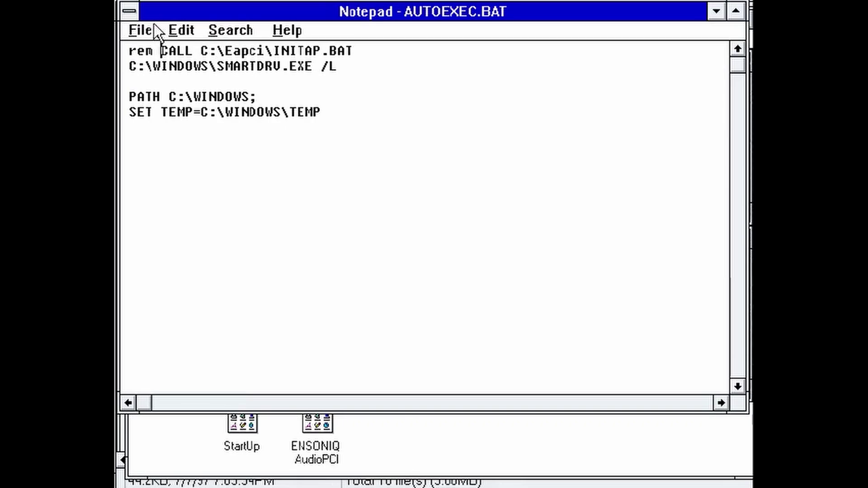
click(131, 29)
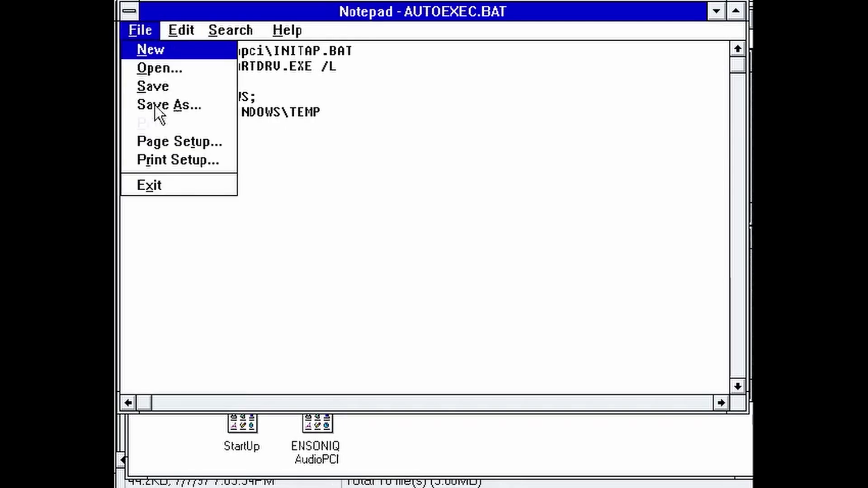
click(149, 186)
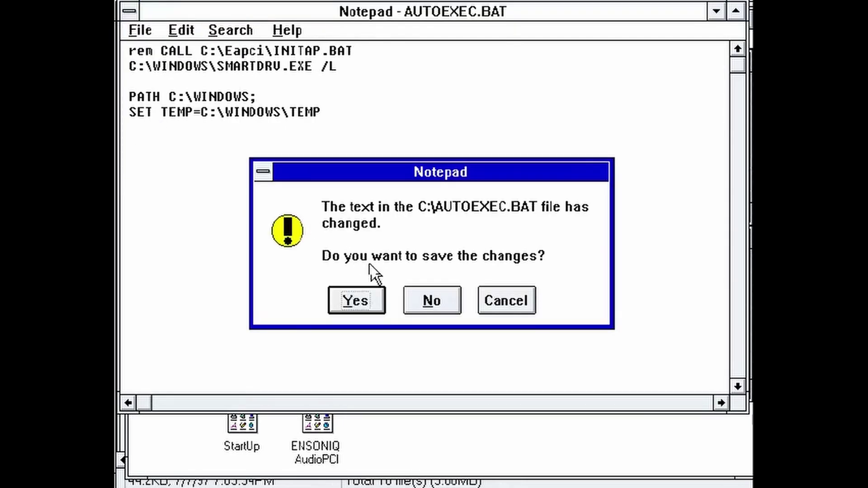
Save AUTOEXEC.BAT, then view the ENSONIQ AudioPCI Driver setup without changes and close the Drivers list.
click(355, 300)
double_click(508, 242)
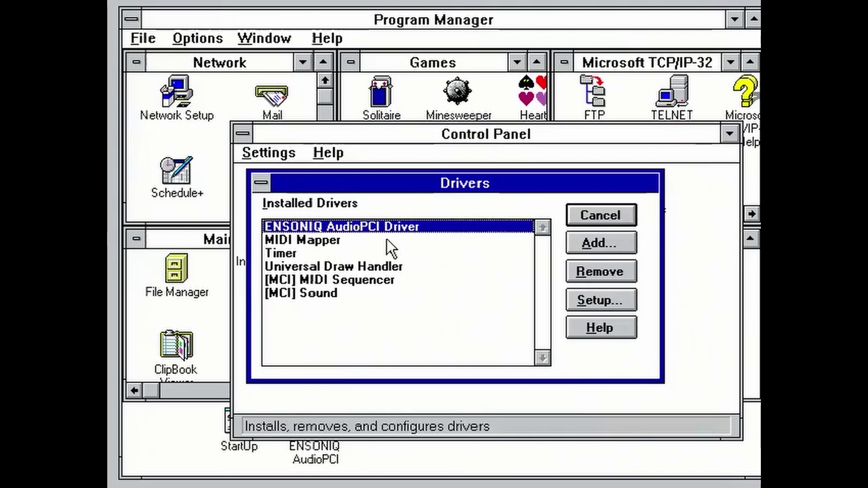
click(598, 296)
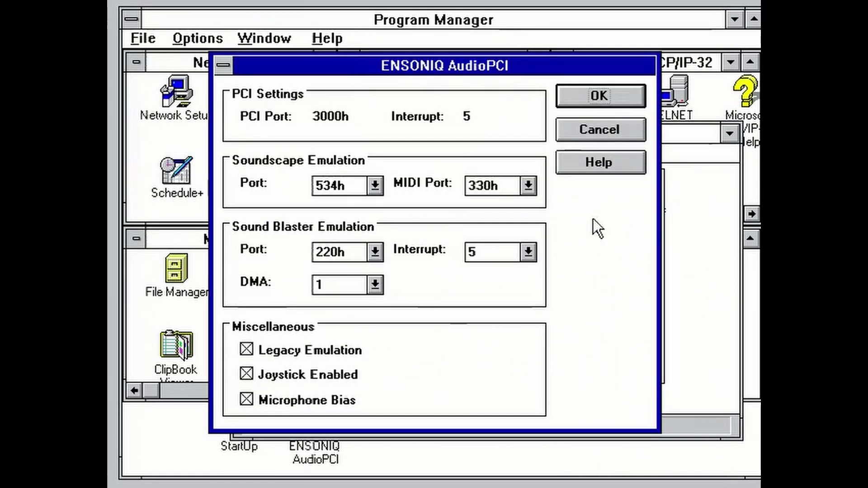
click(618, 130)
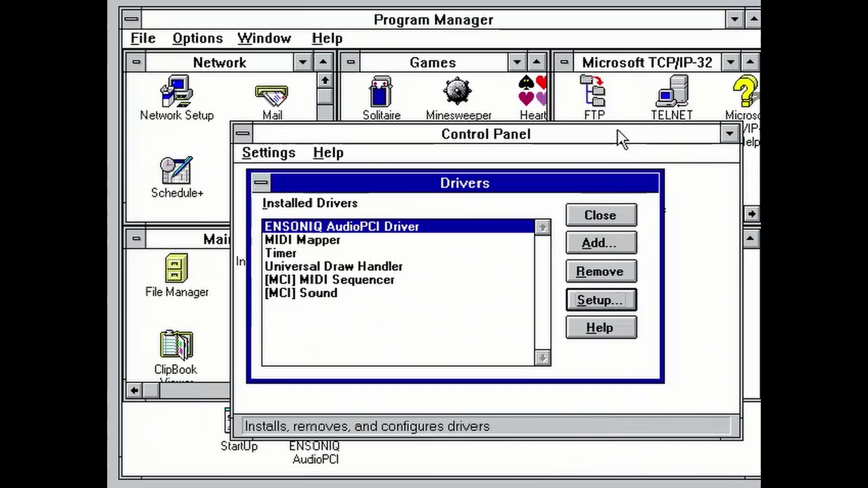
click(599, 215)
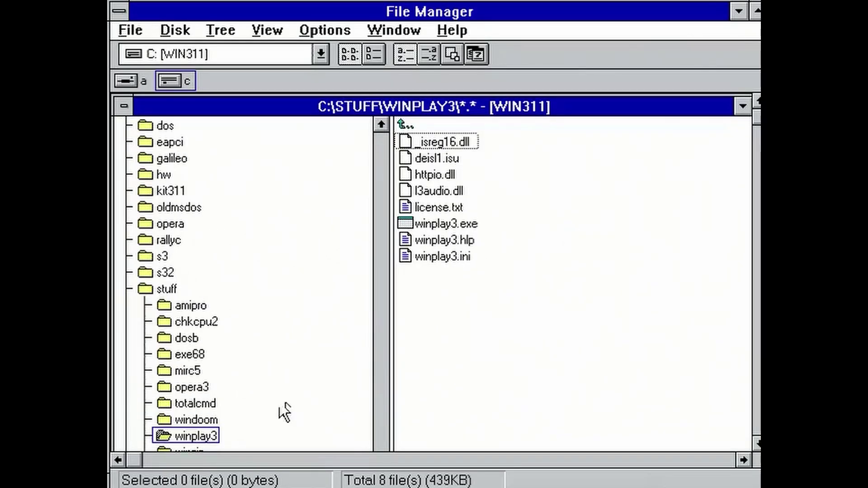
Launch winplay3.exe and play boxcat~1.mp3 from the C:\stuff folder.
click(179, 434)
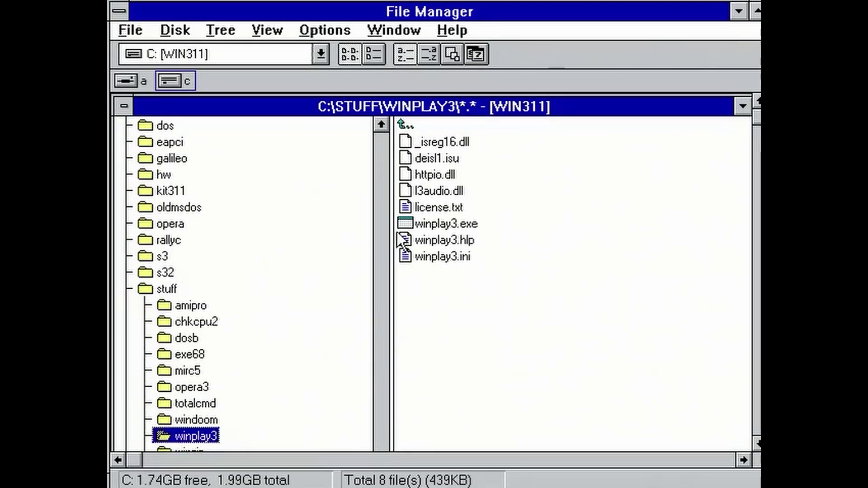
click(413, 222)
double_click(413, 223)
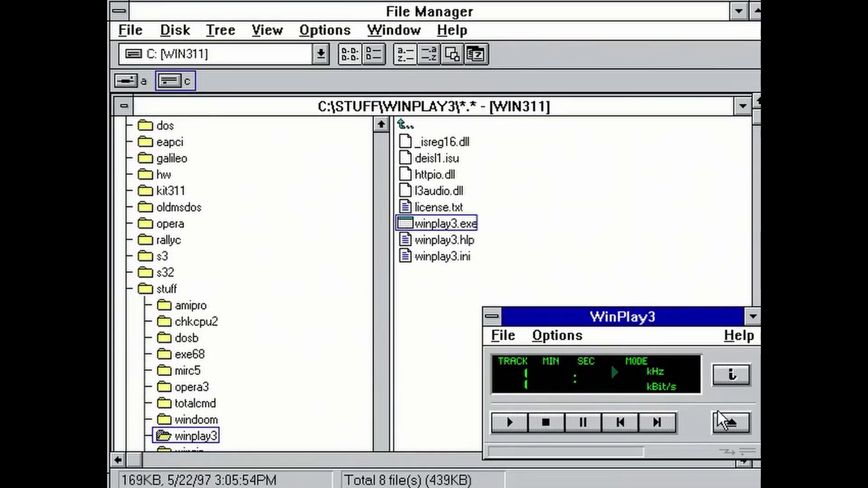
click(721, 423)
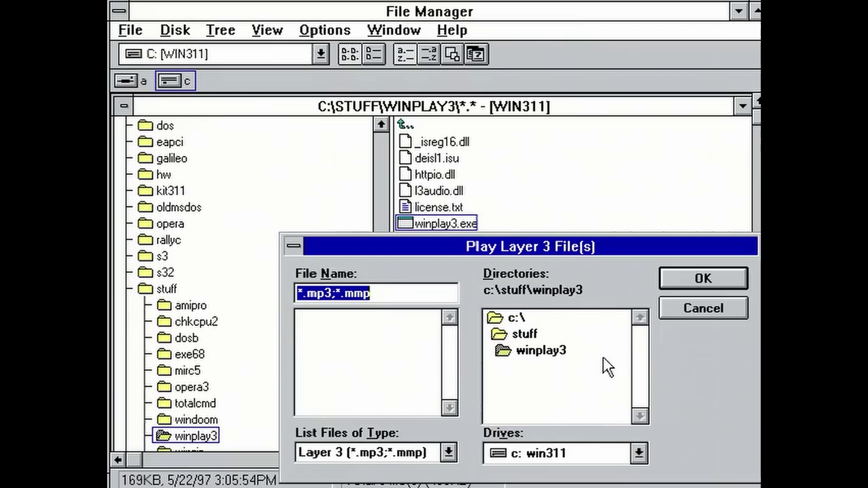
click(524, 334)
double_click(562, 336)
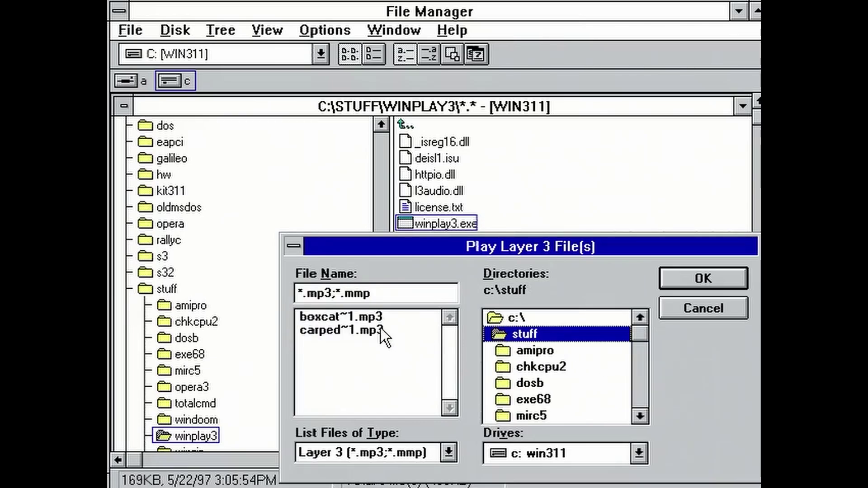
double_click(362, 319)
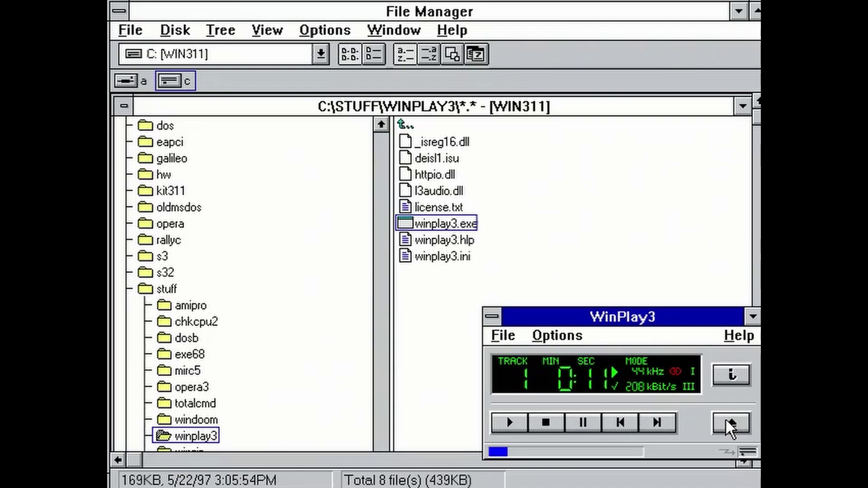
Switch playback to carped~1.mp3 and show the About WinPlay3 version information.
click(728, 423)
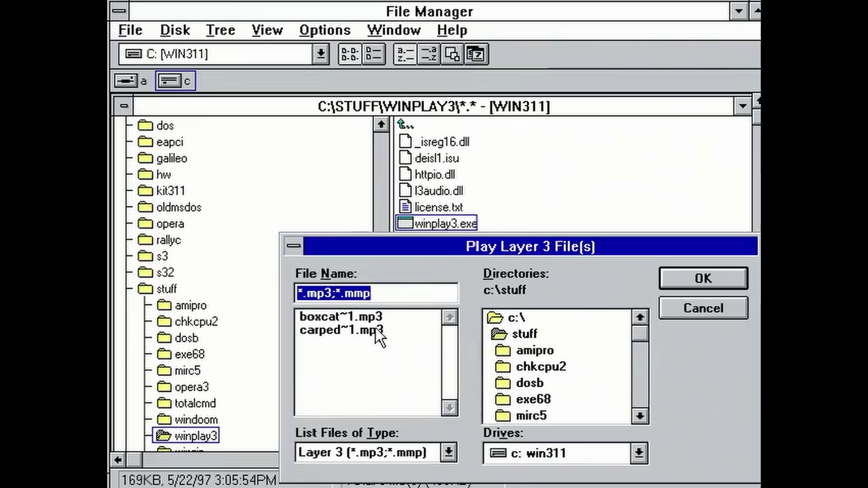
double_click(358, 328)
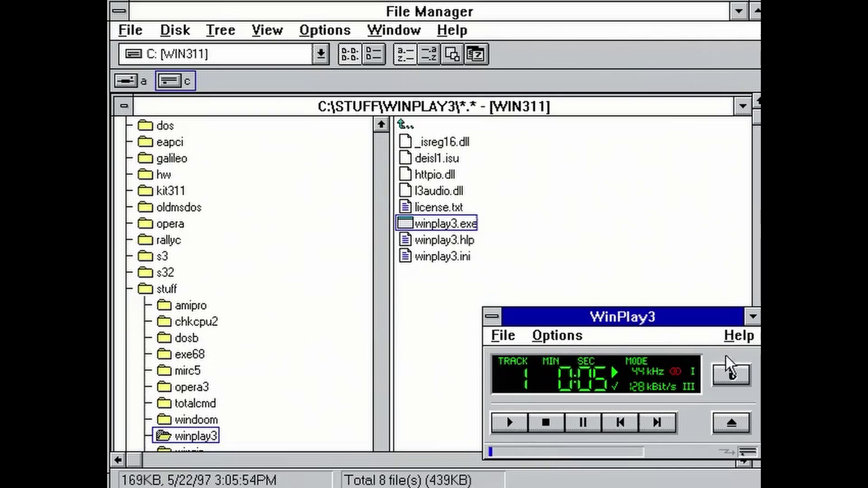
click(723, 340)
click(665, 398)
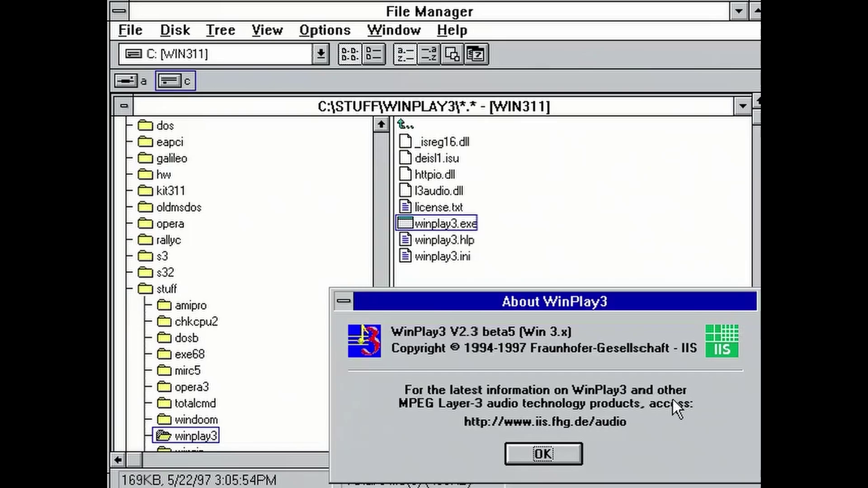
Search C:\windows for *.mid files and play canyon.mid in Media Player.
click(556, 454)
click(130, 29)
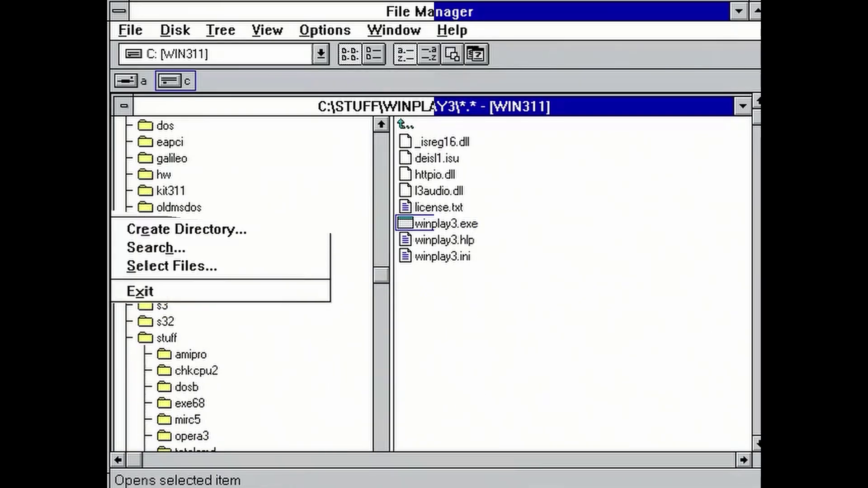
click(174, 250)
text(*.mid)
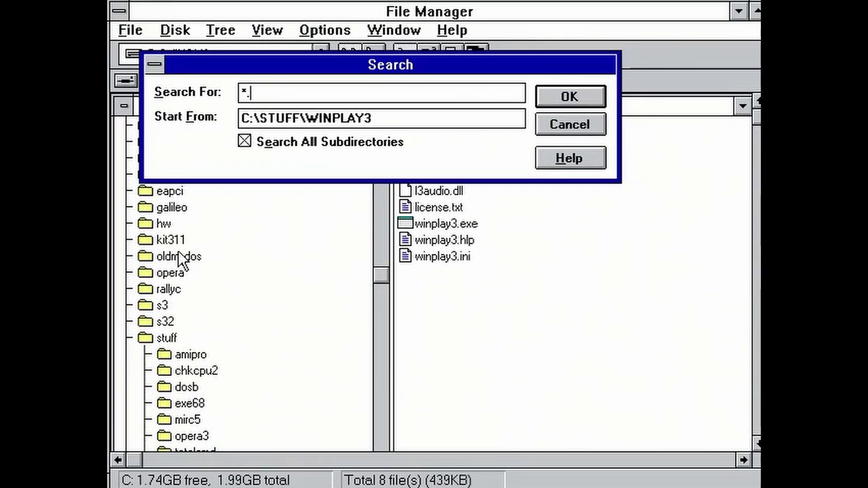
key(Tab)
key(End)
key(BackSpace)
key(BackSpace)
key(BackSpace)
key(BackSpace)
key(BackSpace)
key(BackSpace)
key(BackSpace)
key(BackSpace)
key(BackSpace)
key(BackSpace)
key(BackSpace)
key(BackSpace)
key(BackSpace)
key(BackSpace)
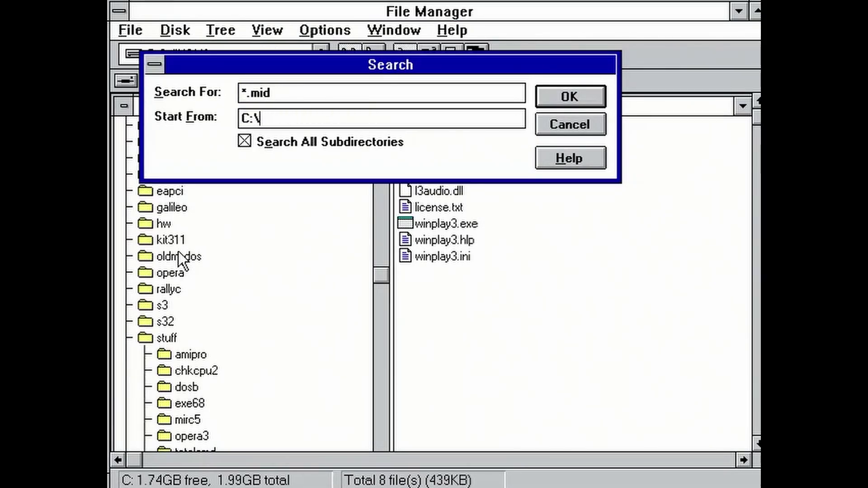
text(windows)
key(Return)
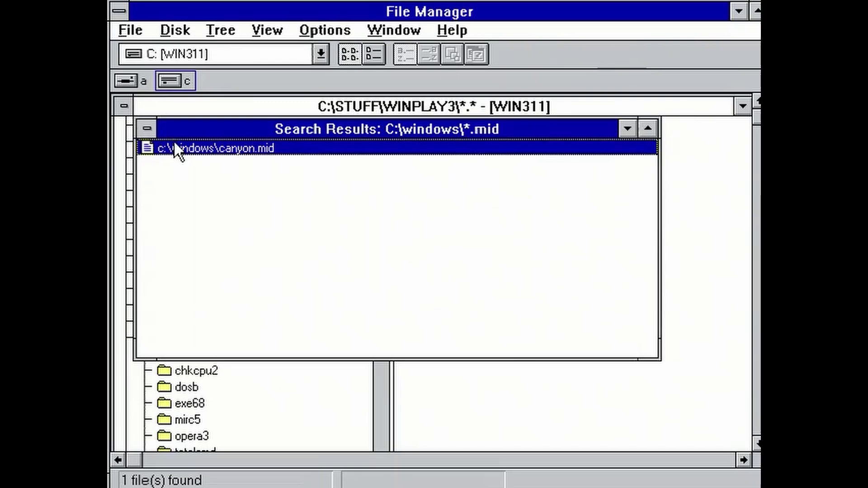
double_click(178, 145)
click(194, 148)
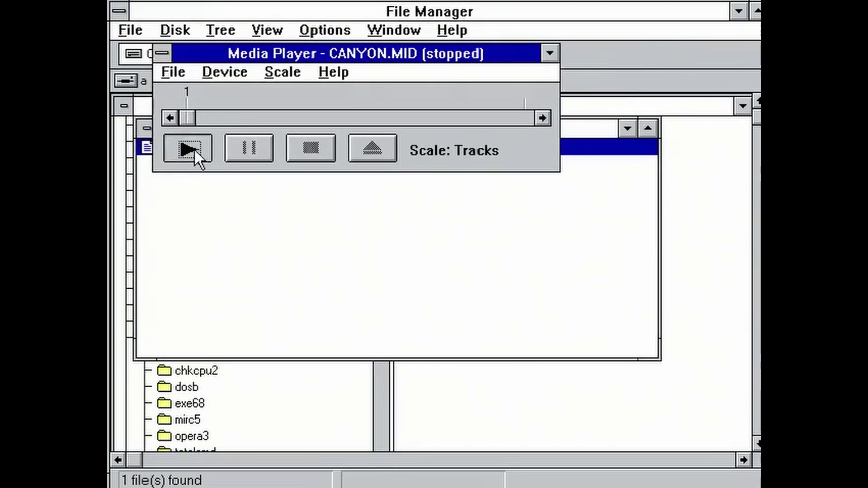